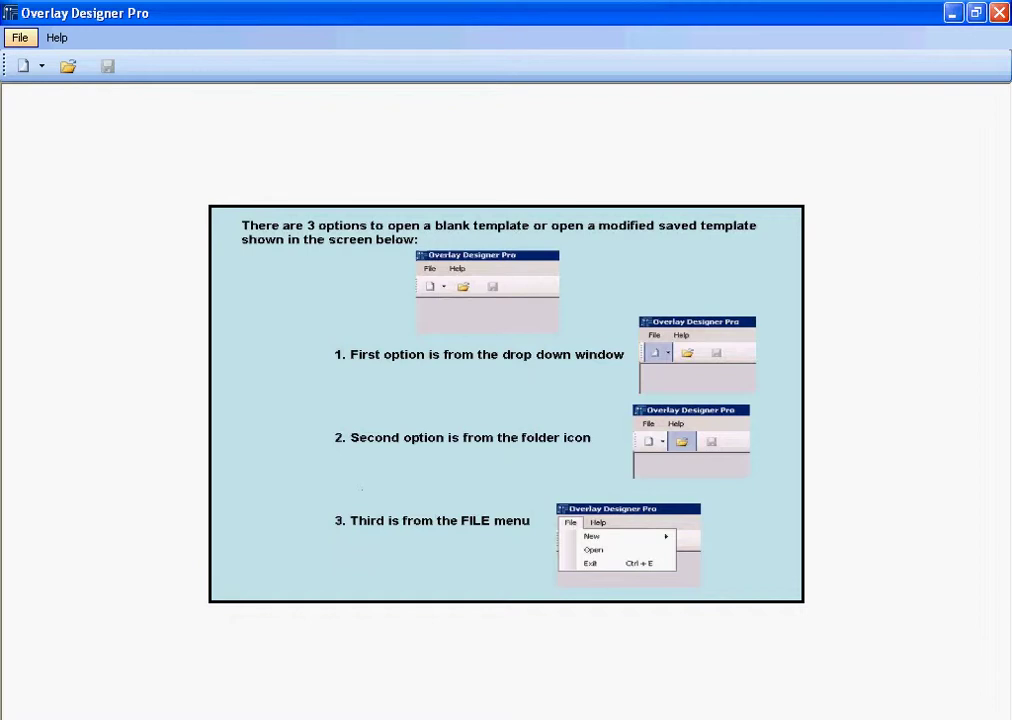
Step: Create a new overlay from the blank SmartTalk template
left_click(20, 38)
mouse_move(50, 60)
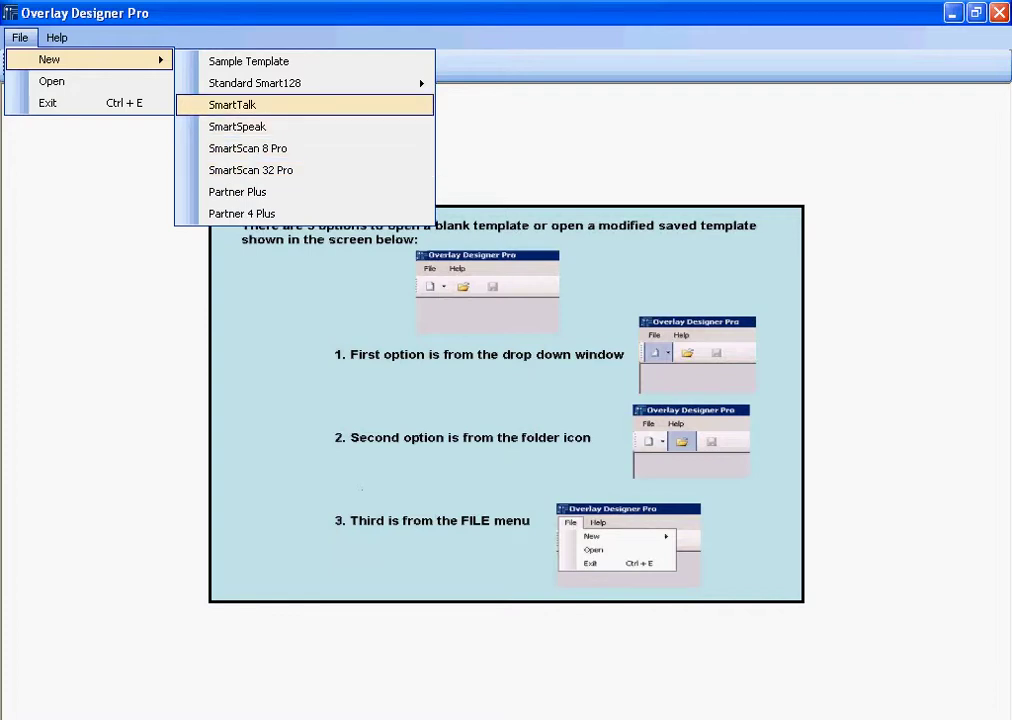
left_click(232, 104)
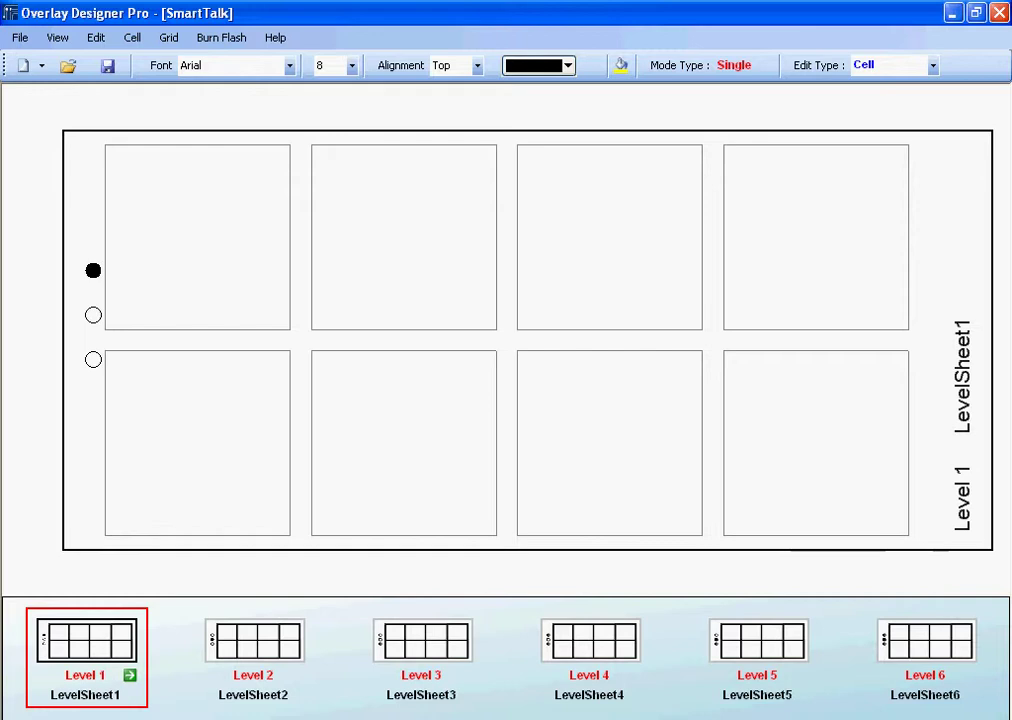
Step: Insert the monkey symbol from the TechSyms symbol library into the first cell of the upper row on Level 1
right_click(177, 250)
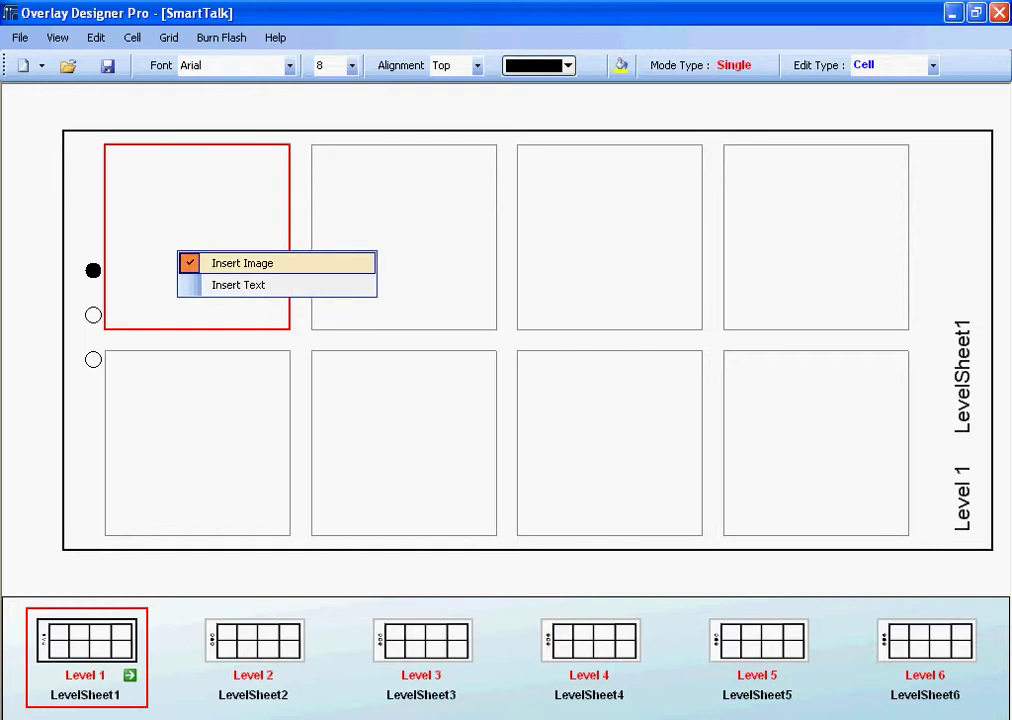
left_click(242, 264)
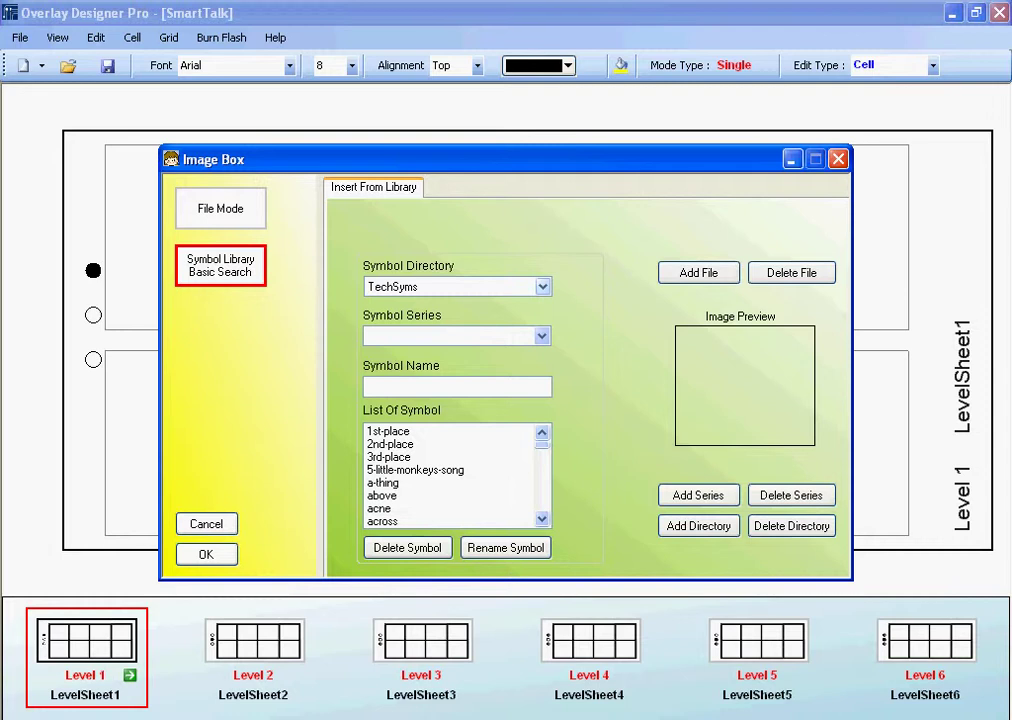
left_click(543, 287)
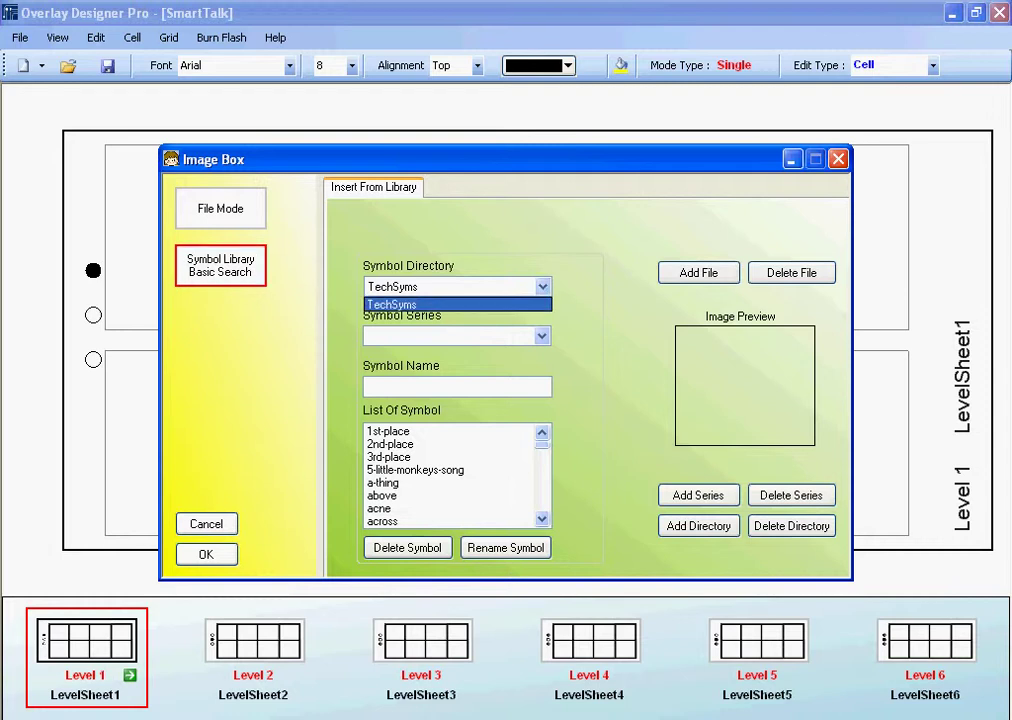
key("Return")
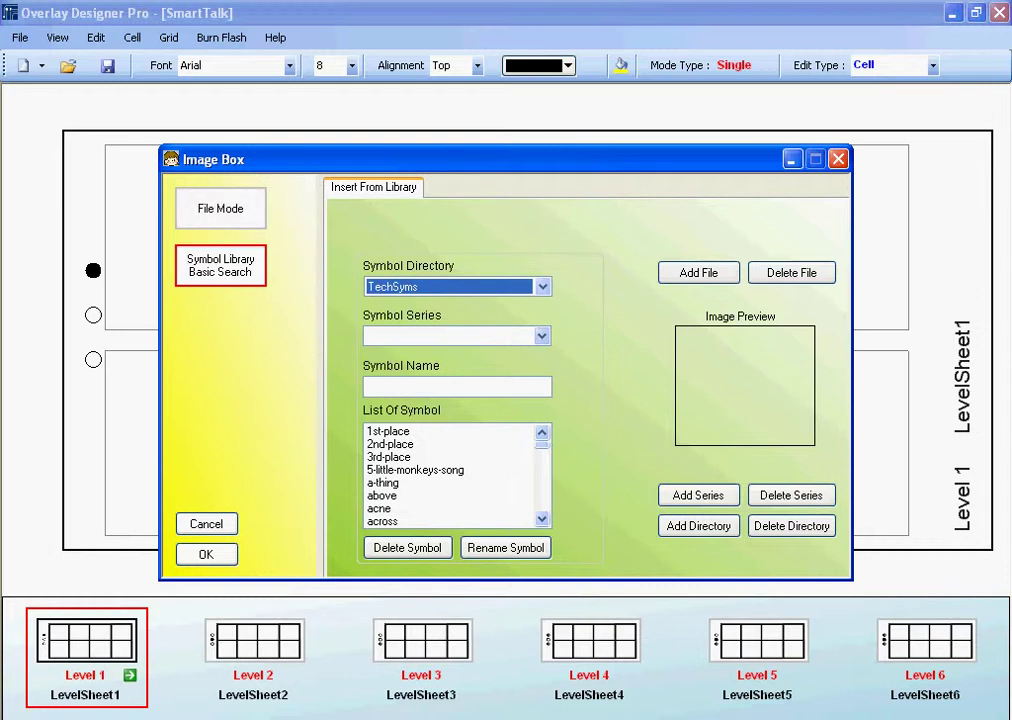
left_click(542, 336)
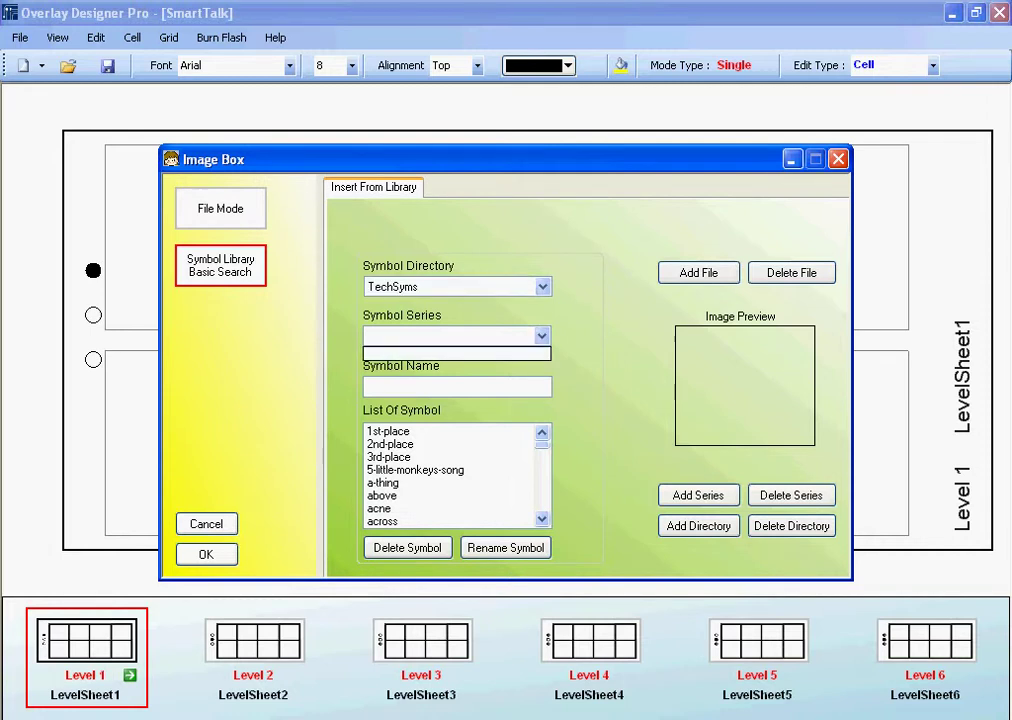
left_click(542, 336)
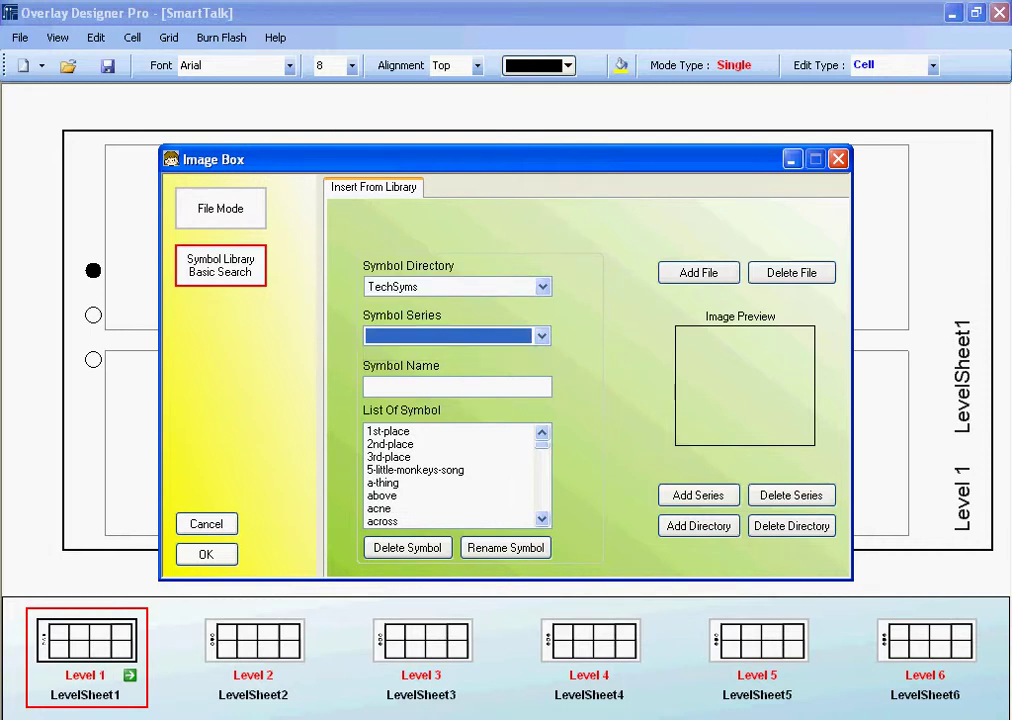
left_click(440, 387)
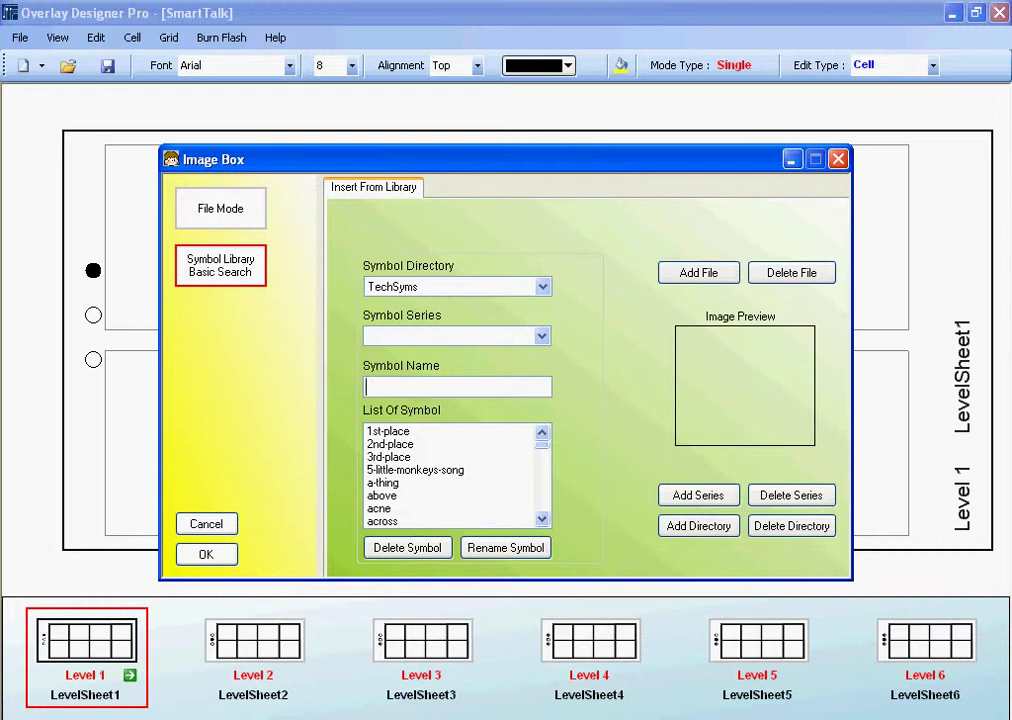
type("mo")
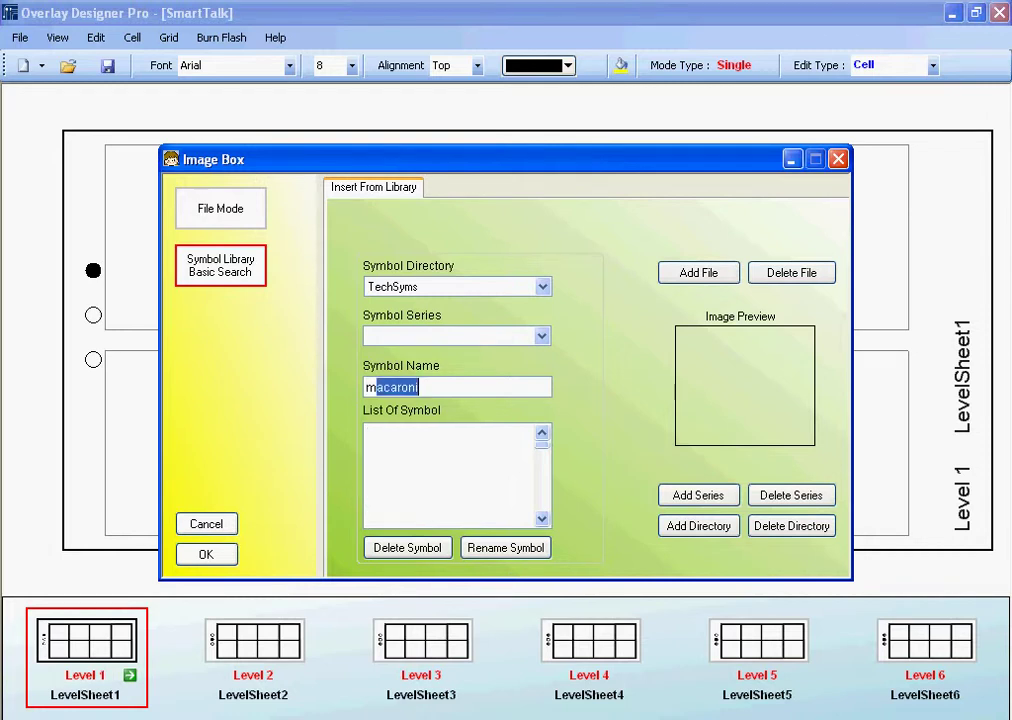
type("ney")
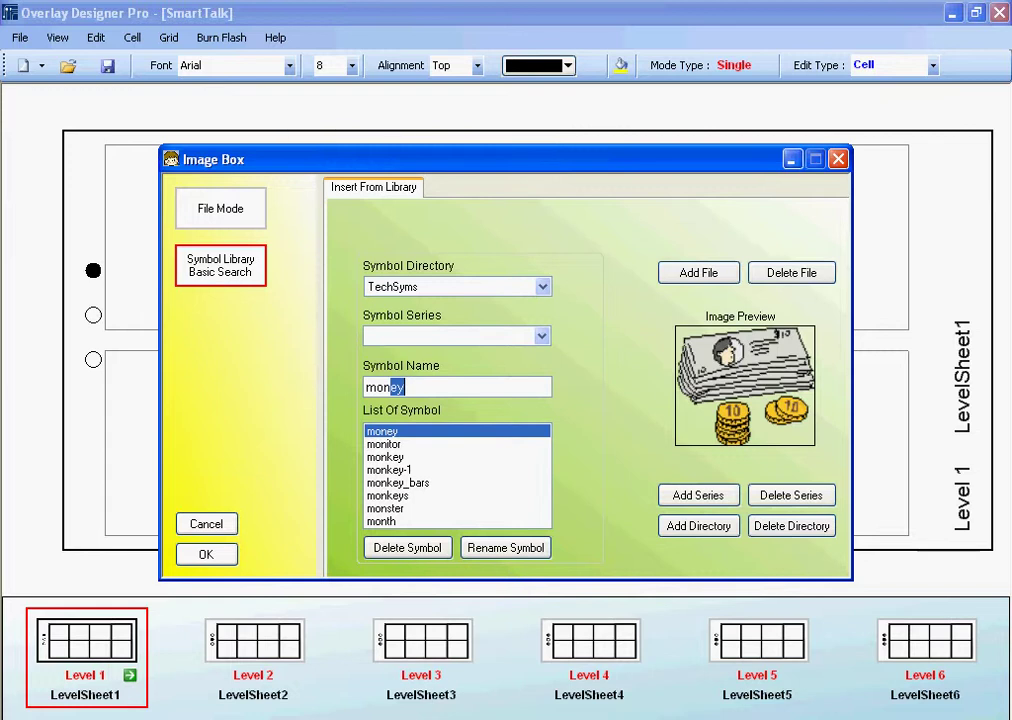
left_click(384, 444)
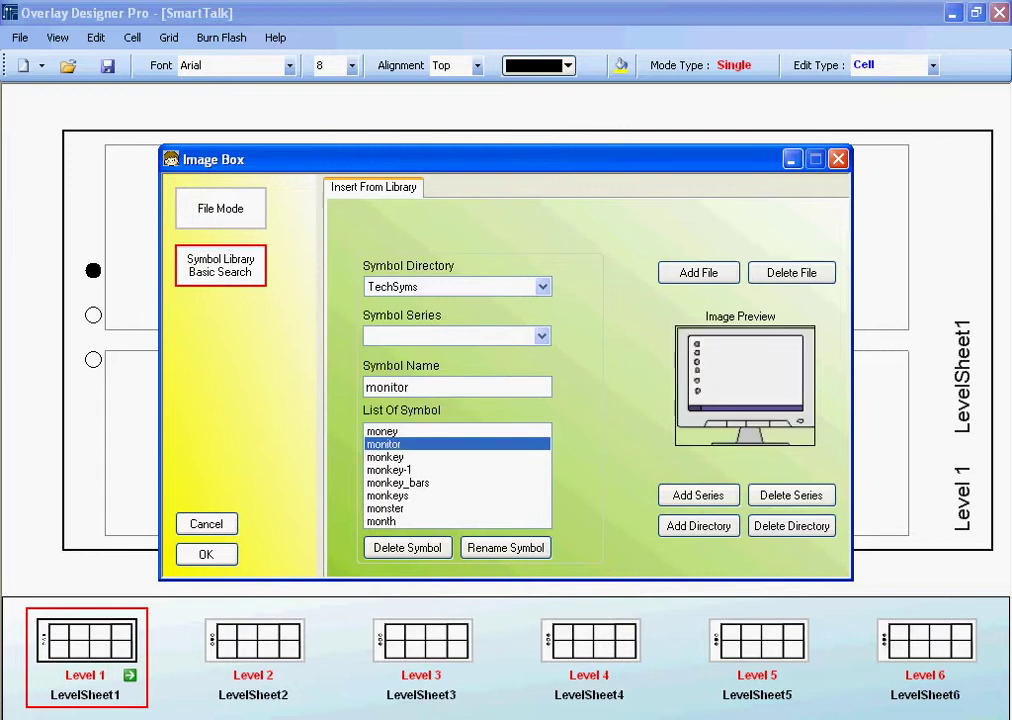
left_click(385, 457)
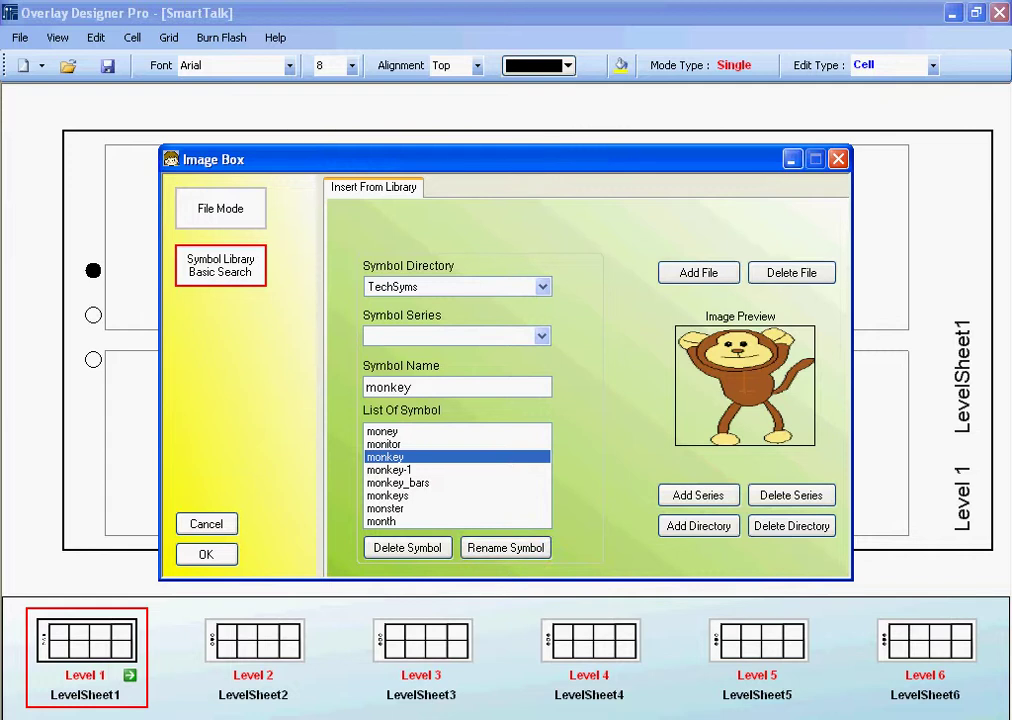
left_click(206, 554)
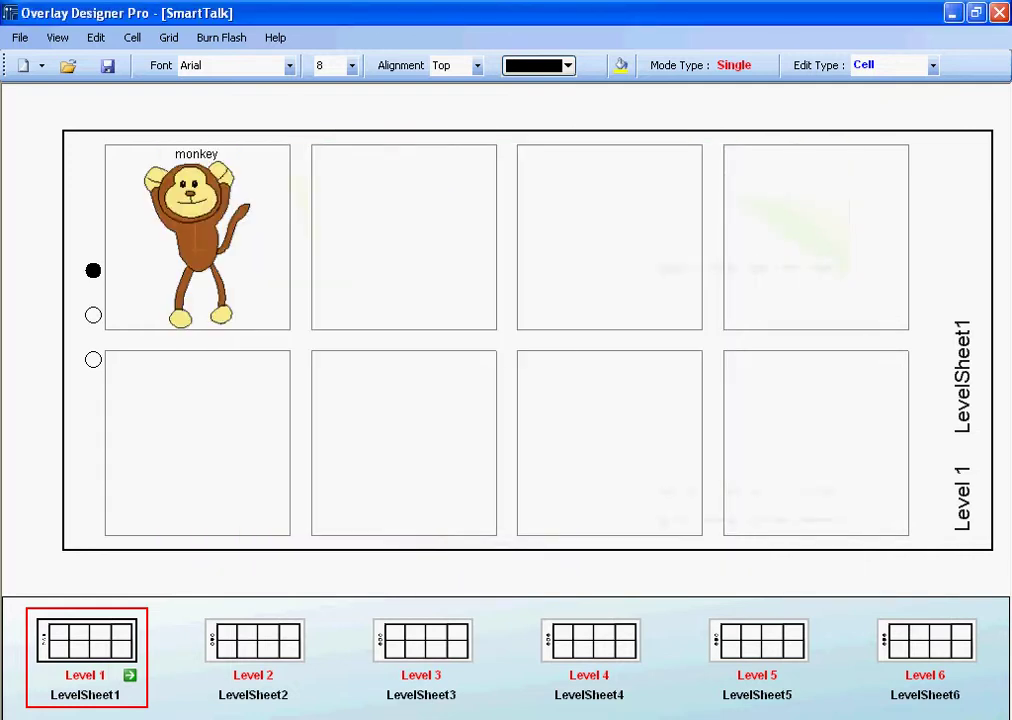
Step: Change the caption text of the monkey cell to "Hello"
left_click(196, 154)
double_click(196, 154)
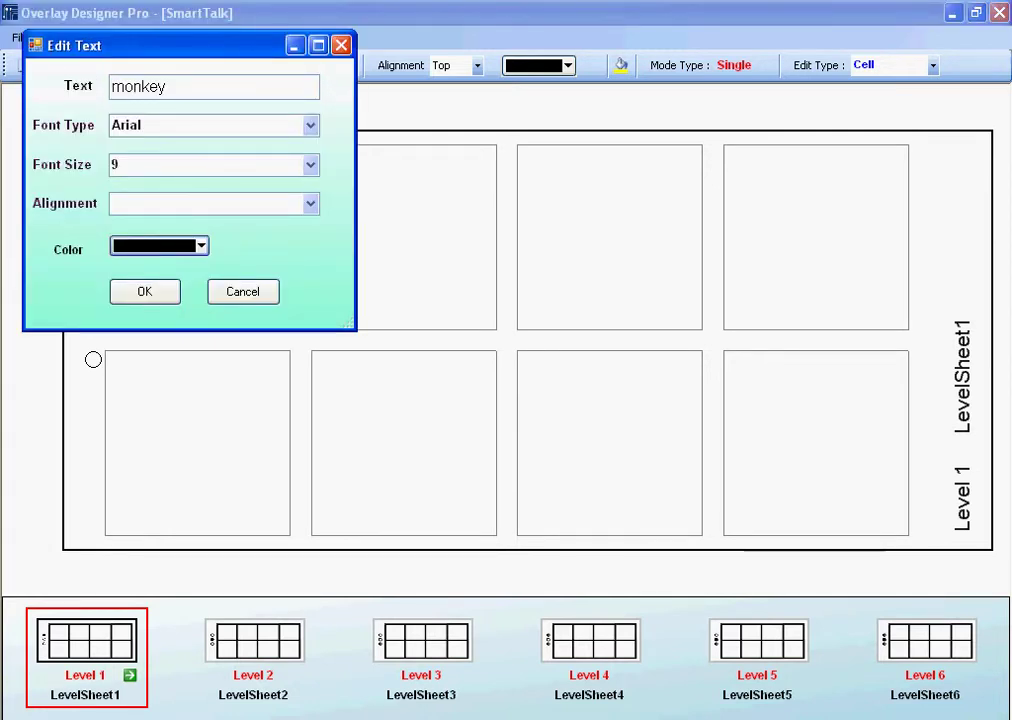
double_click(138, 87)
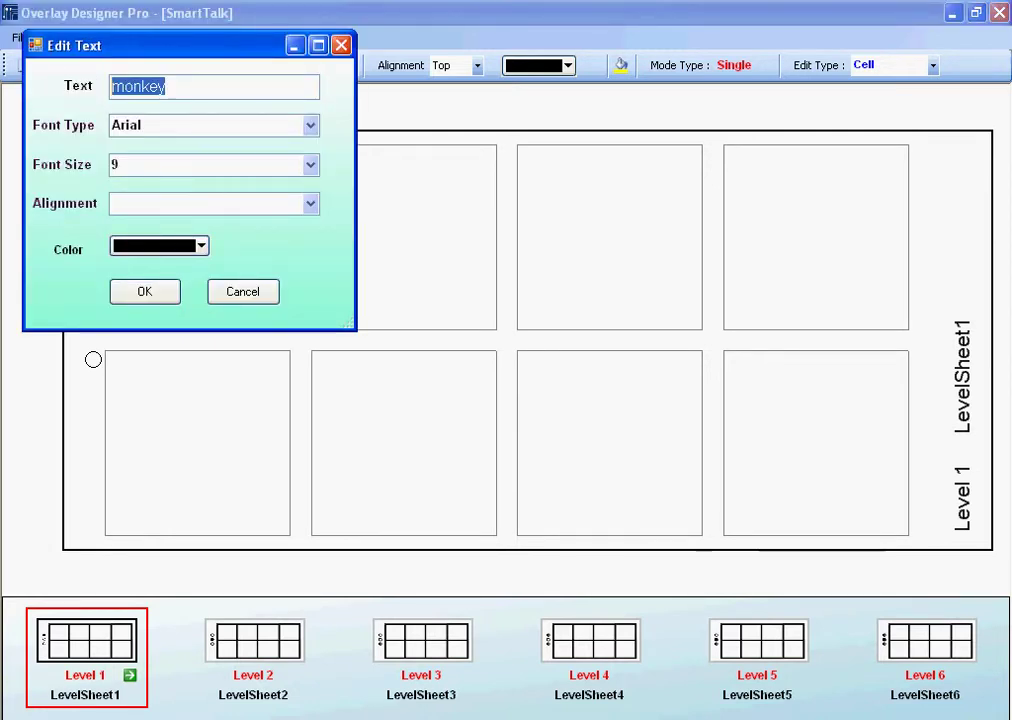
type("Hello")
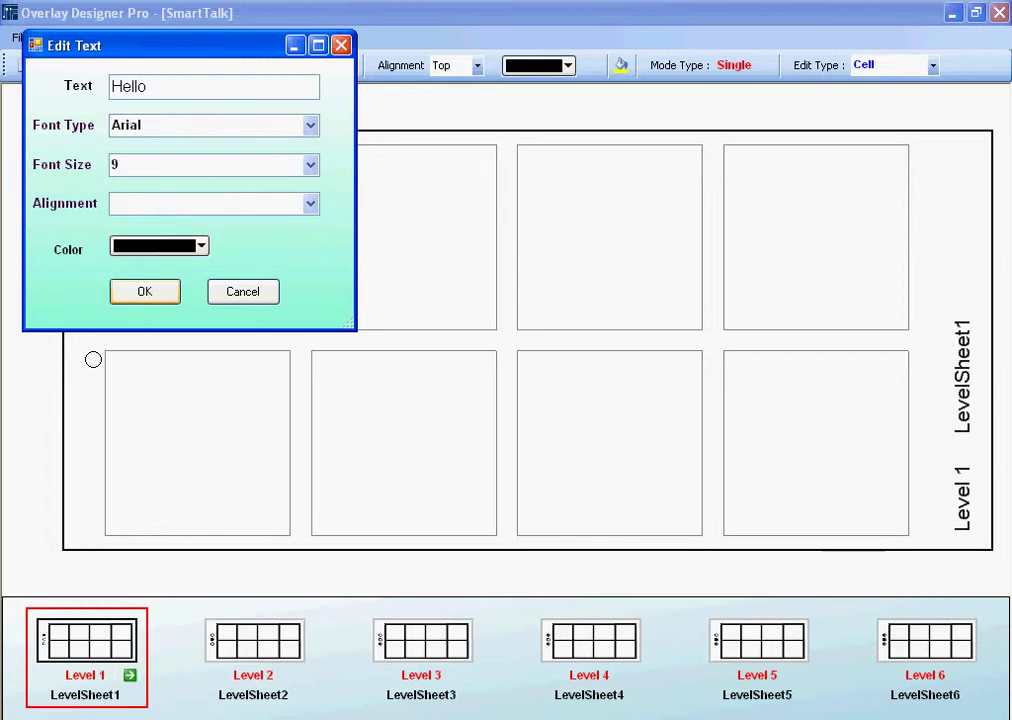
left_click(145, 291)
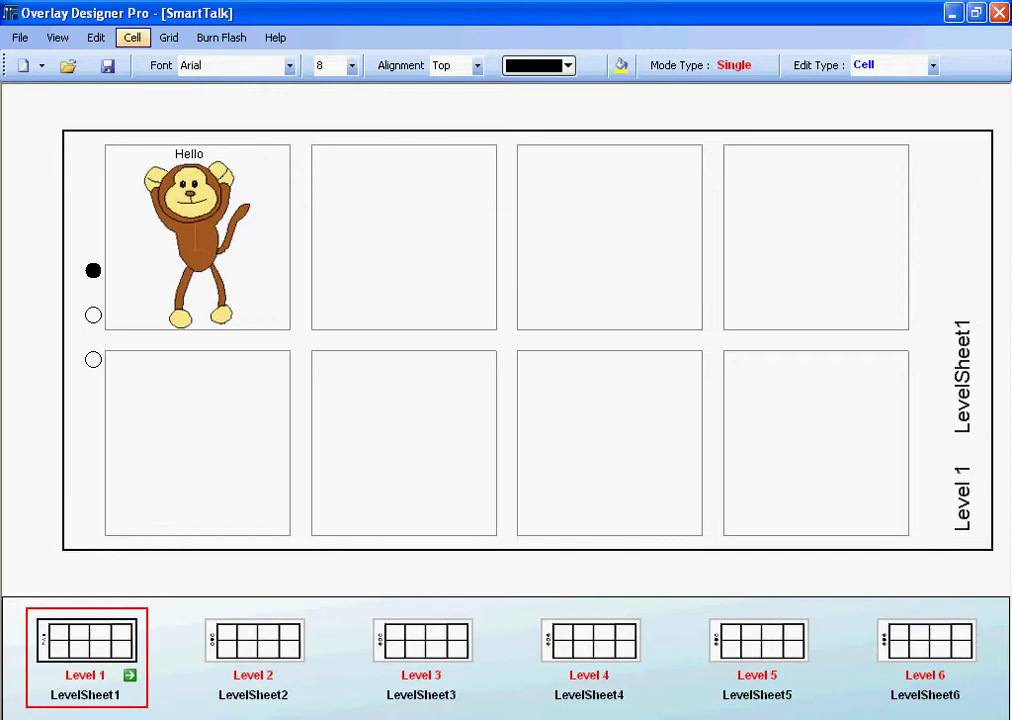
Step: Insert the doll symbol from the TechSyms symbol library into the cell beside the monkey
left_click(132, 37)
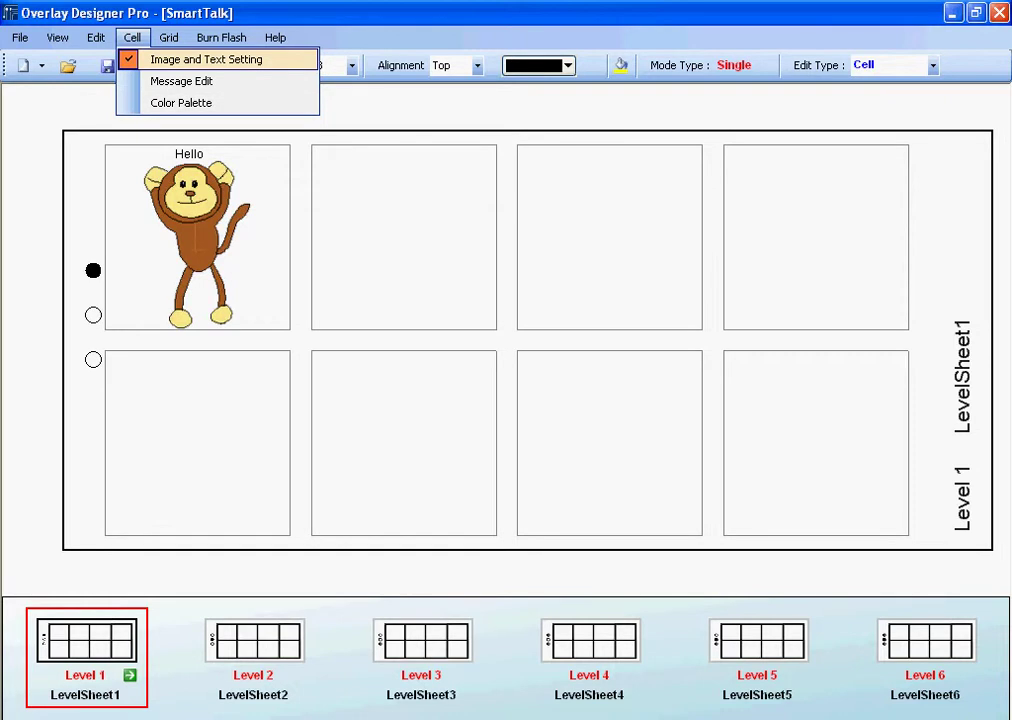
right_click(368, 220)
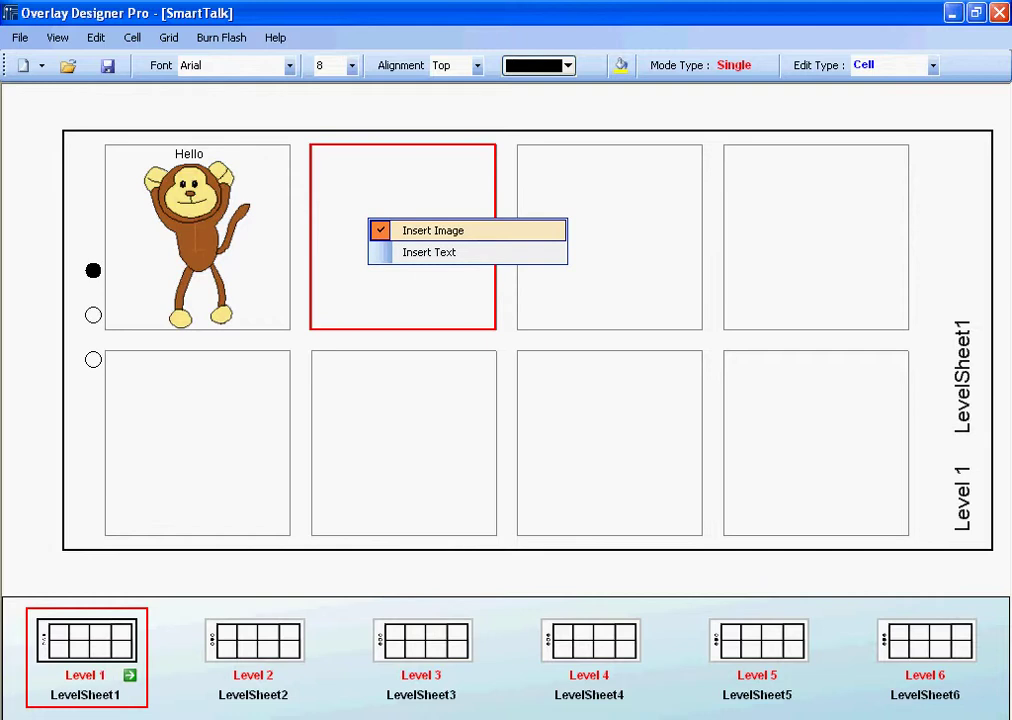
left_click(433, 230)
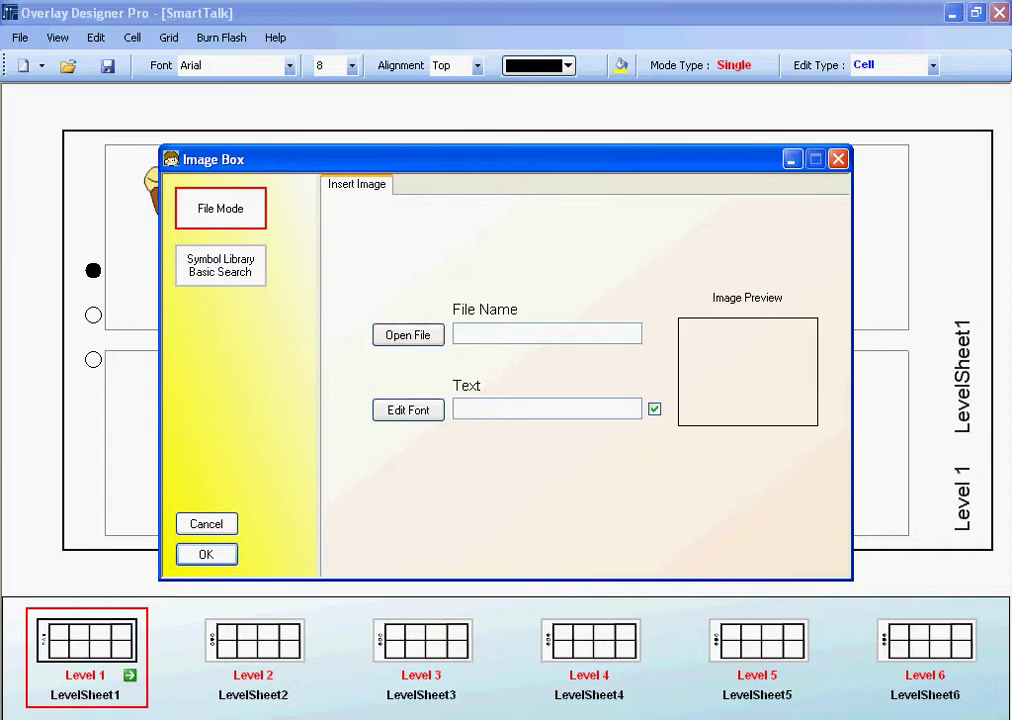
left_click(220, 265)
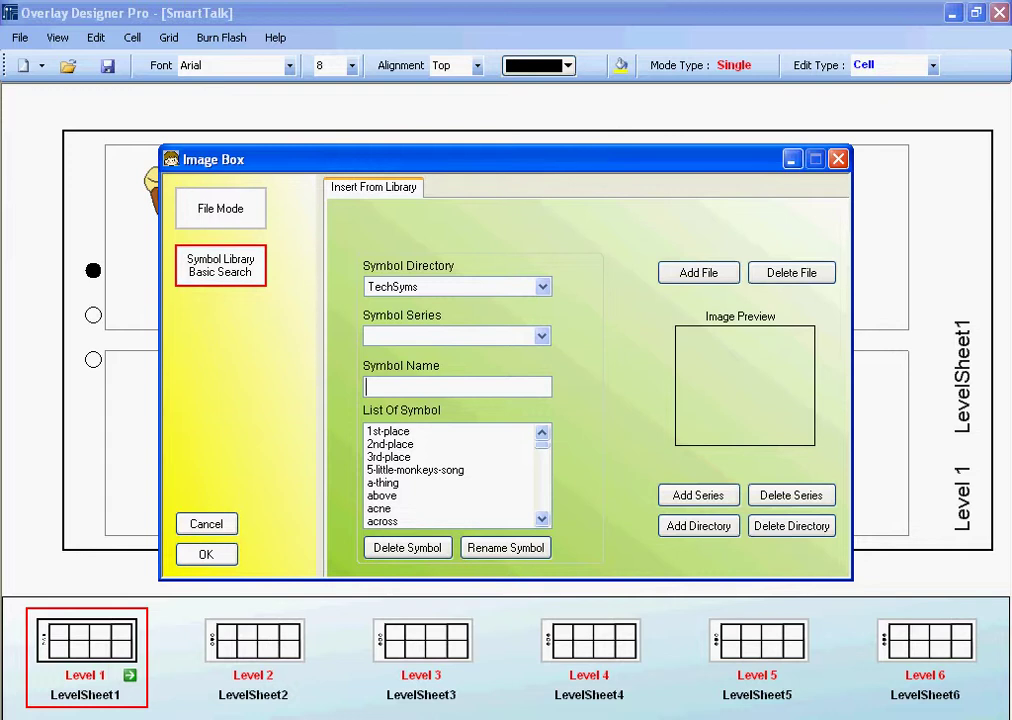
type("doll")
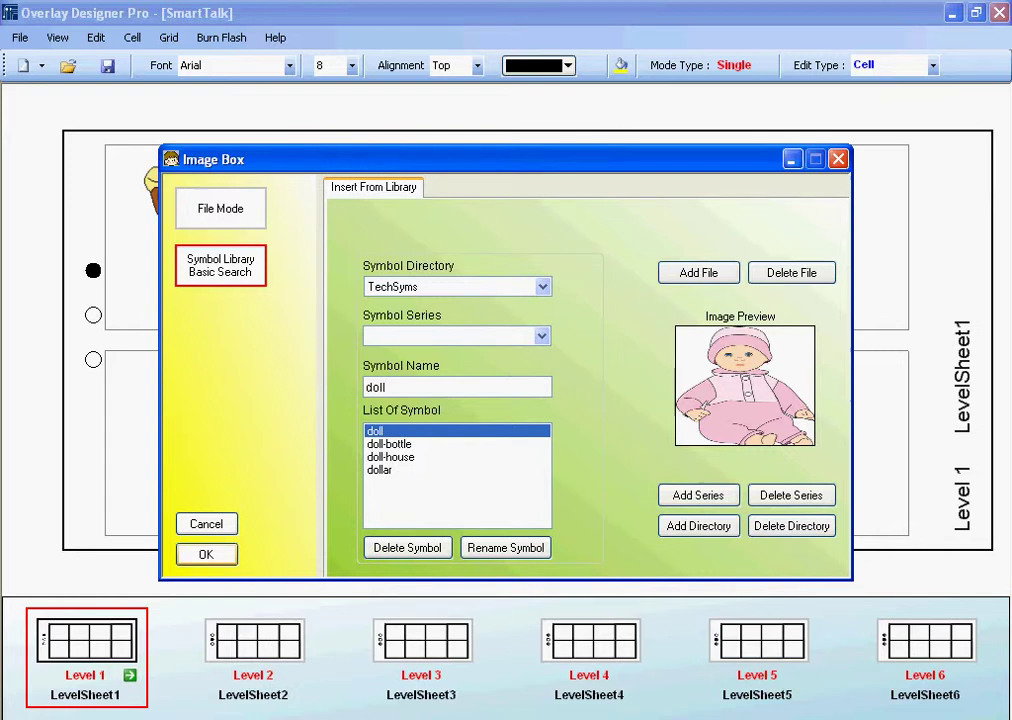
key("Return")
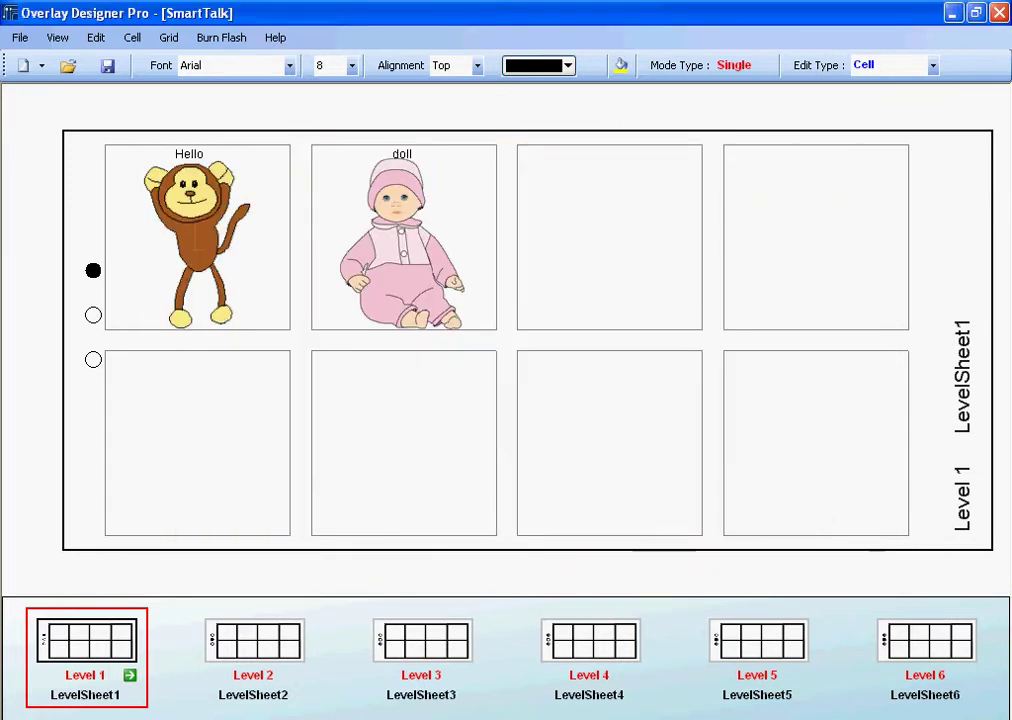
Step: Move LevelSheet2 from Level 2 to Level 3, and select the sheet now at Level 2
left_click(254, 641)
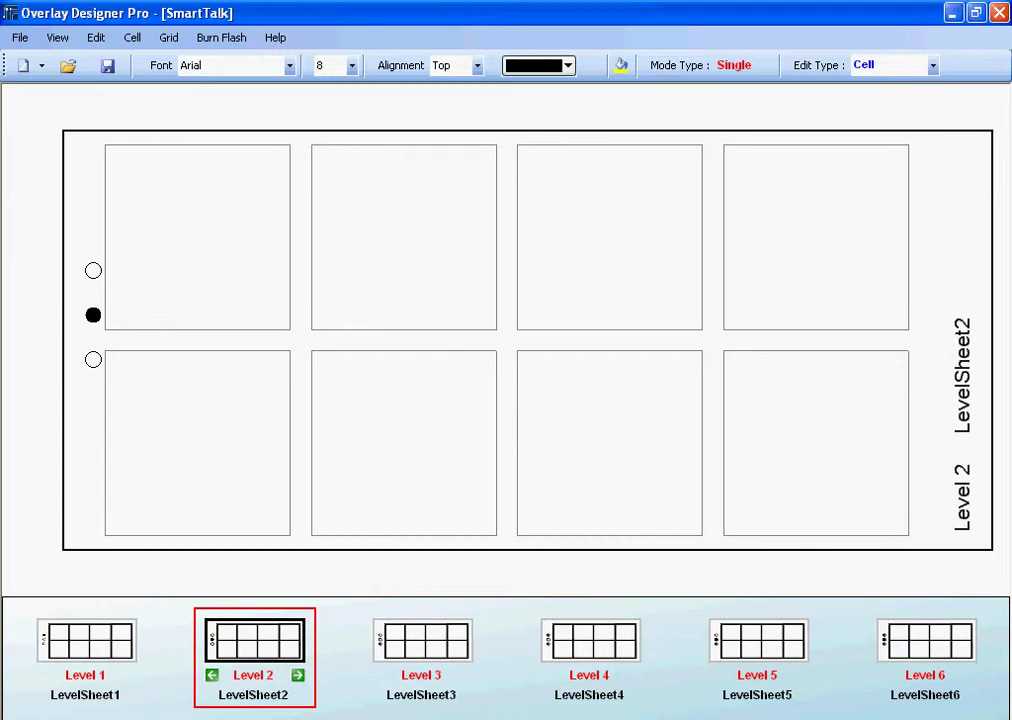
left_click(298, 675)
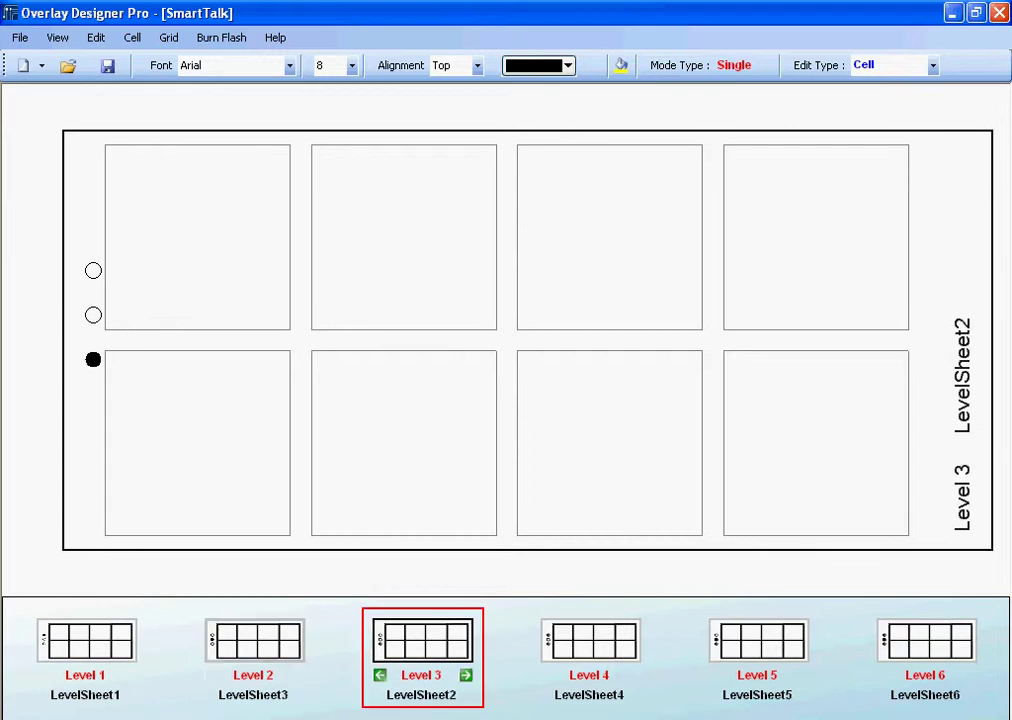
left_click(254, 641)
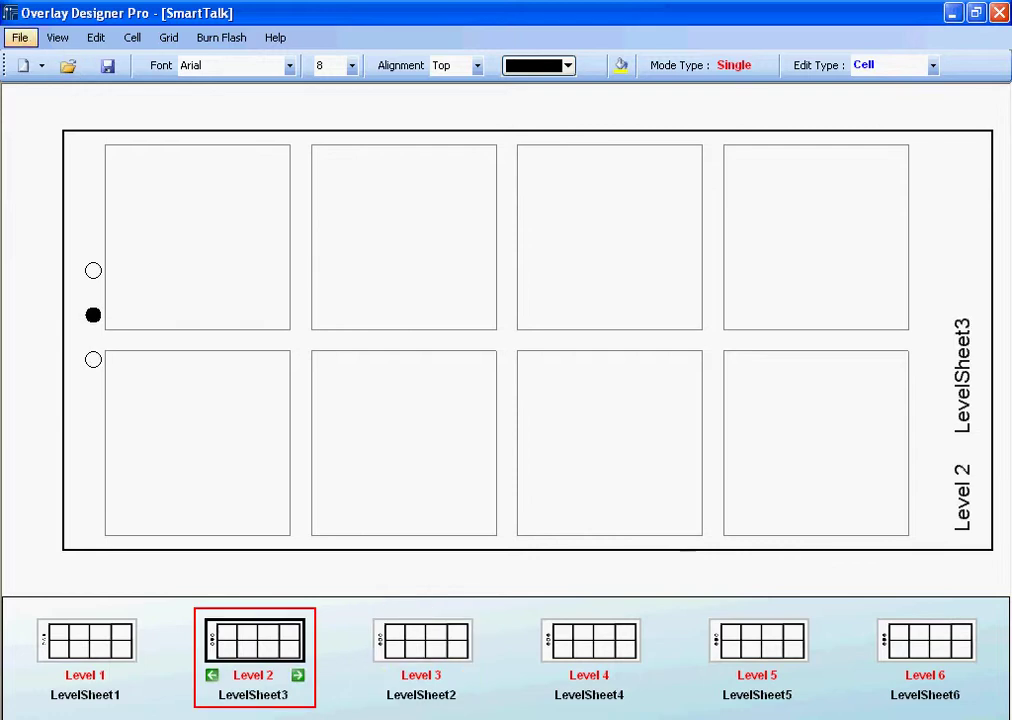
Step: Create a new overlay from the Standard Smart128/128 template, cancelling the file save for the SmartTalk project
left_click(20, 37)
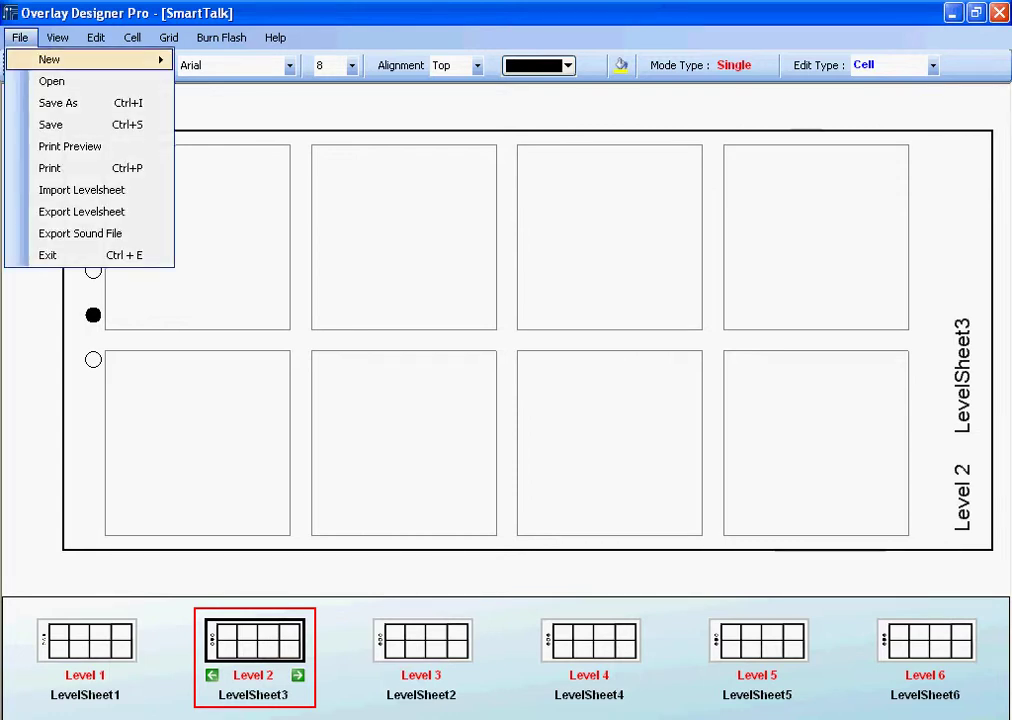
mouse_move(60, 59)
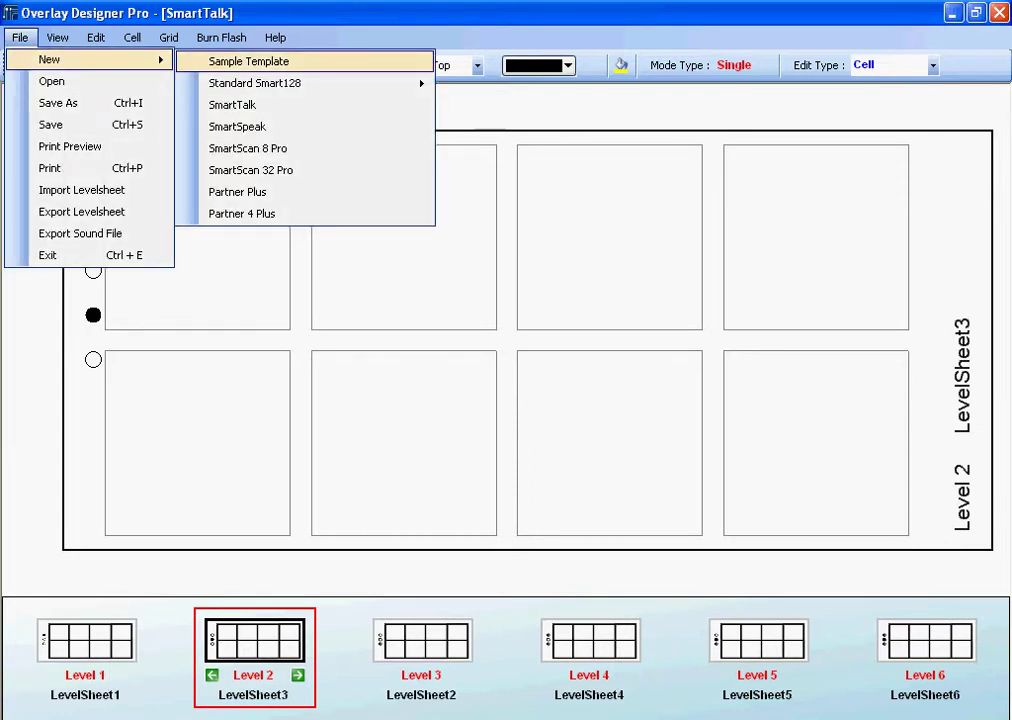
mouse_move(300, 83)
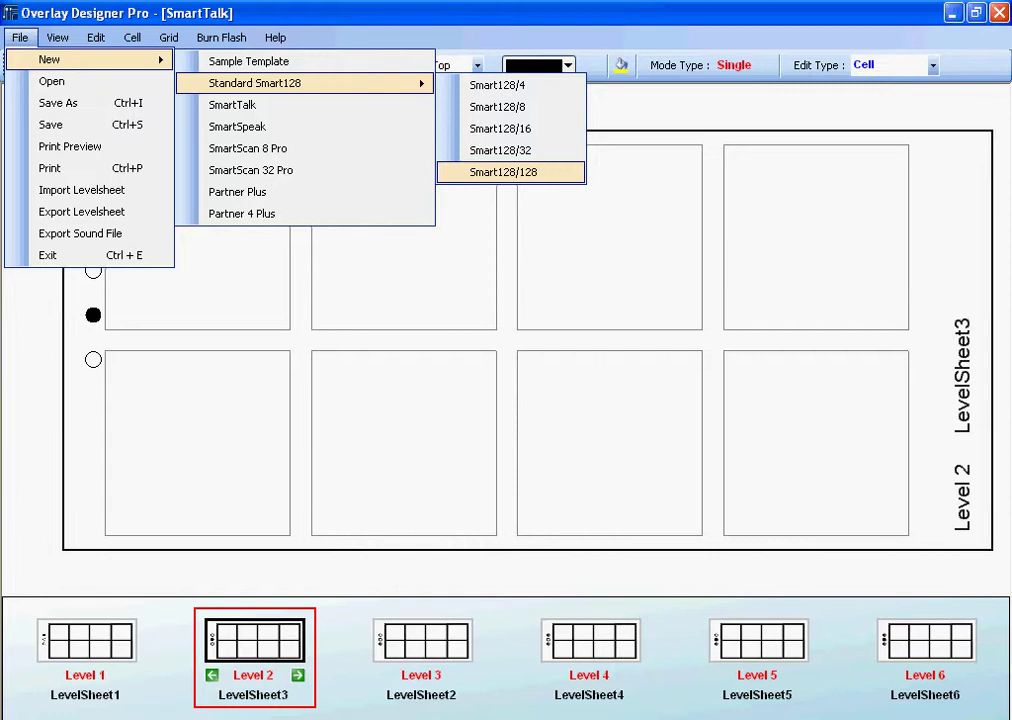
left_click(503, 172)
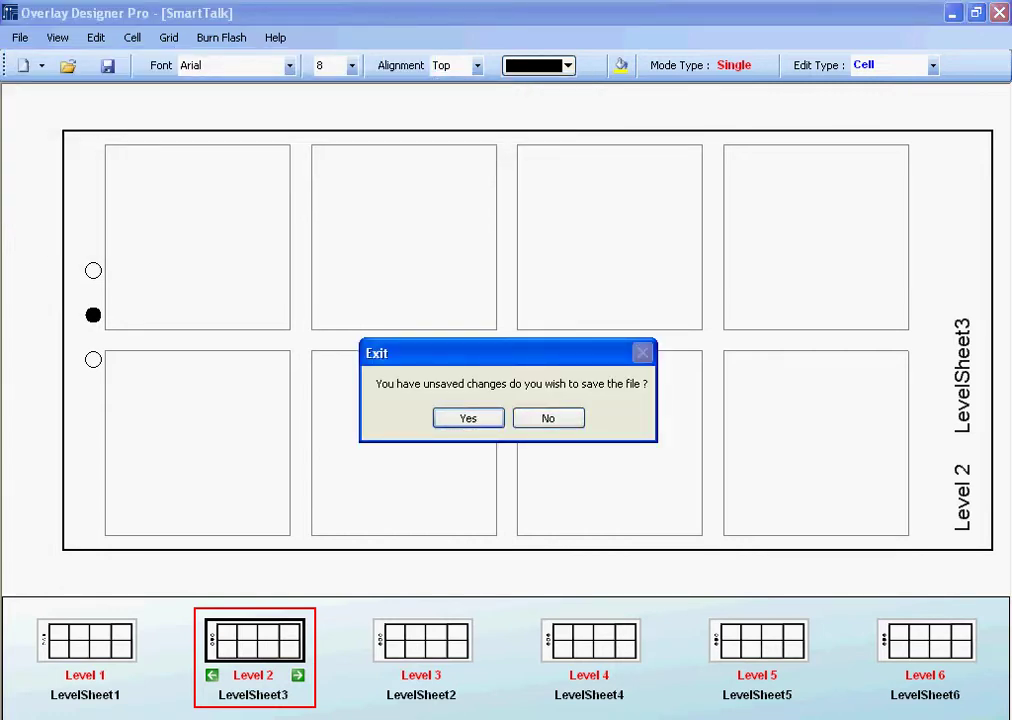
key("Return")
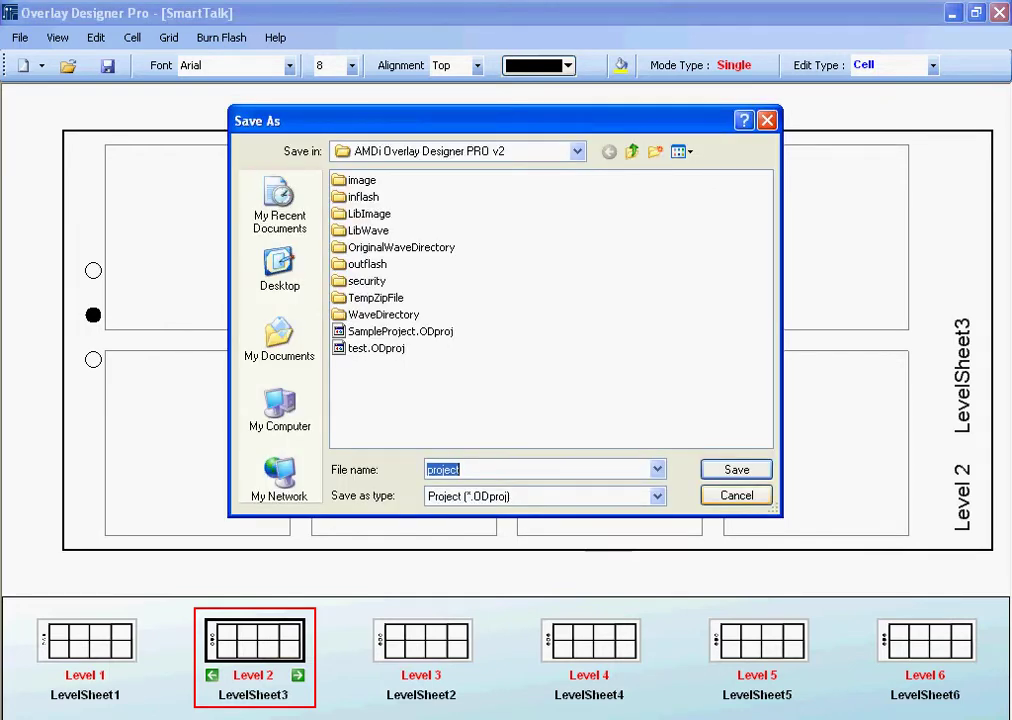
left_click(737, 496)
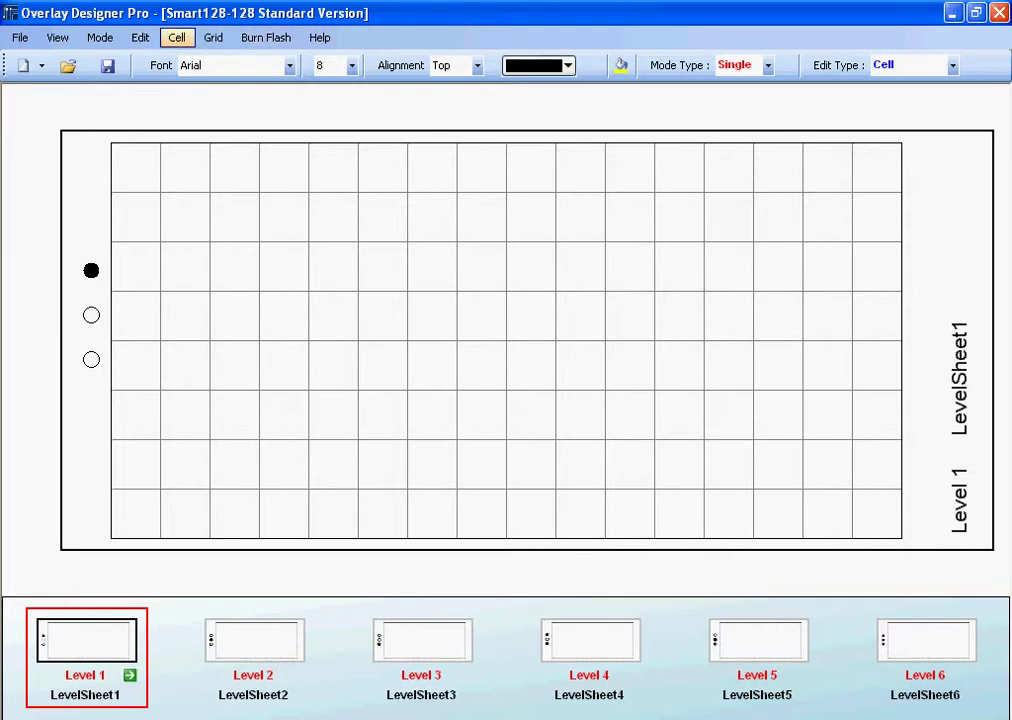
left_click(176, 37)
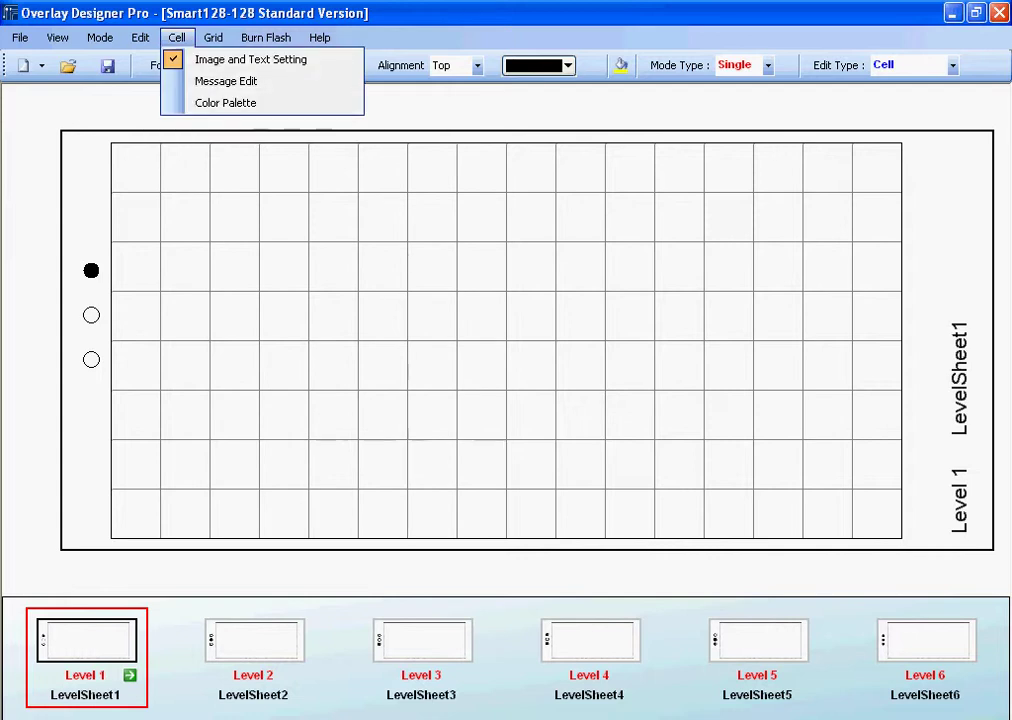
mouse_move(140, 37)
key("Down")
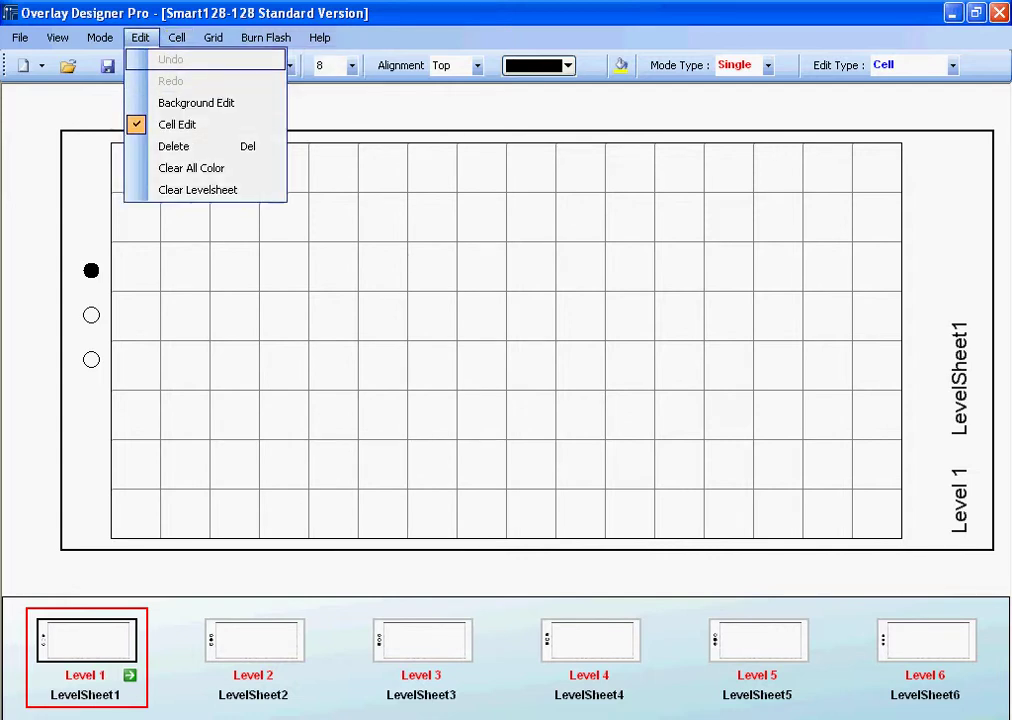
Step: Switch to background editing and start inserting a background image from the symbol library
key("Down")
key("Down")
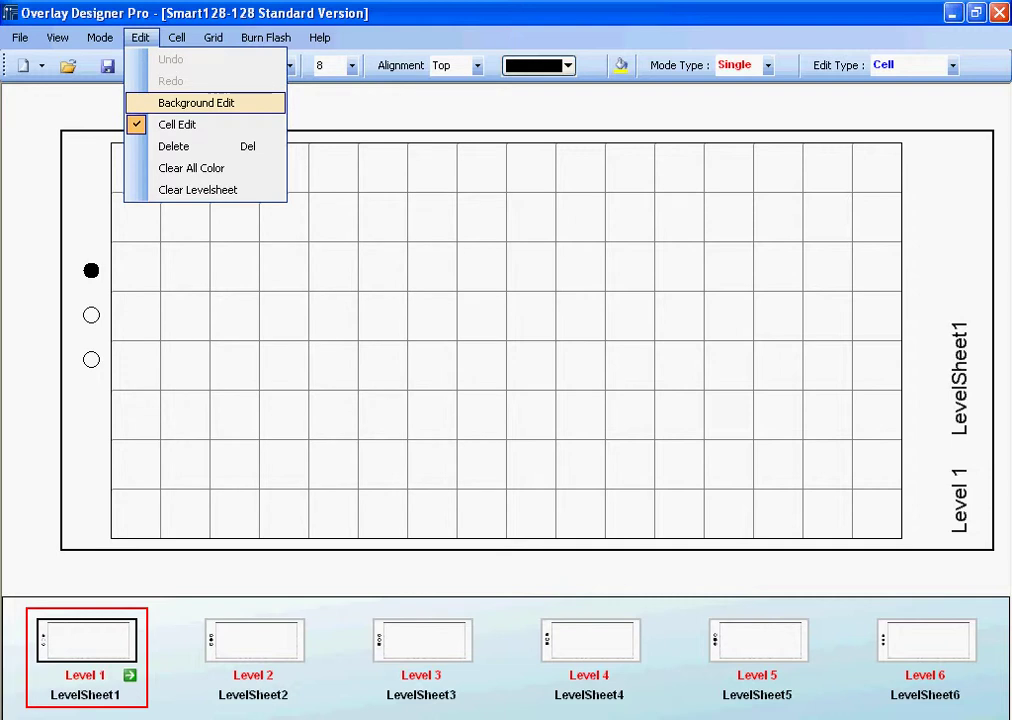
key("Return")
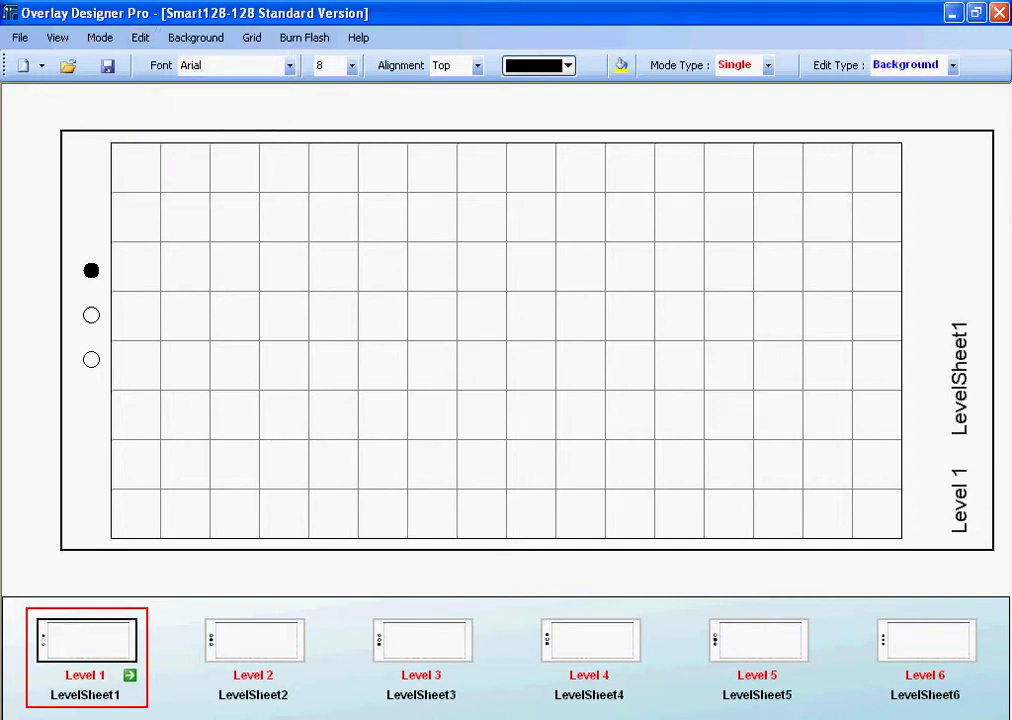
key("alt+Right")
key("Right")
key("Right")
key("Right")
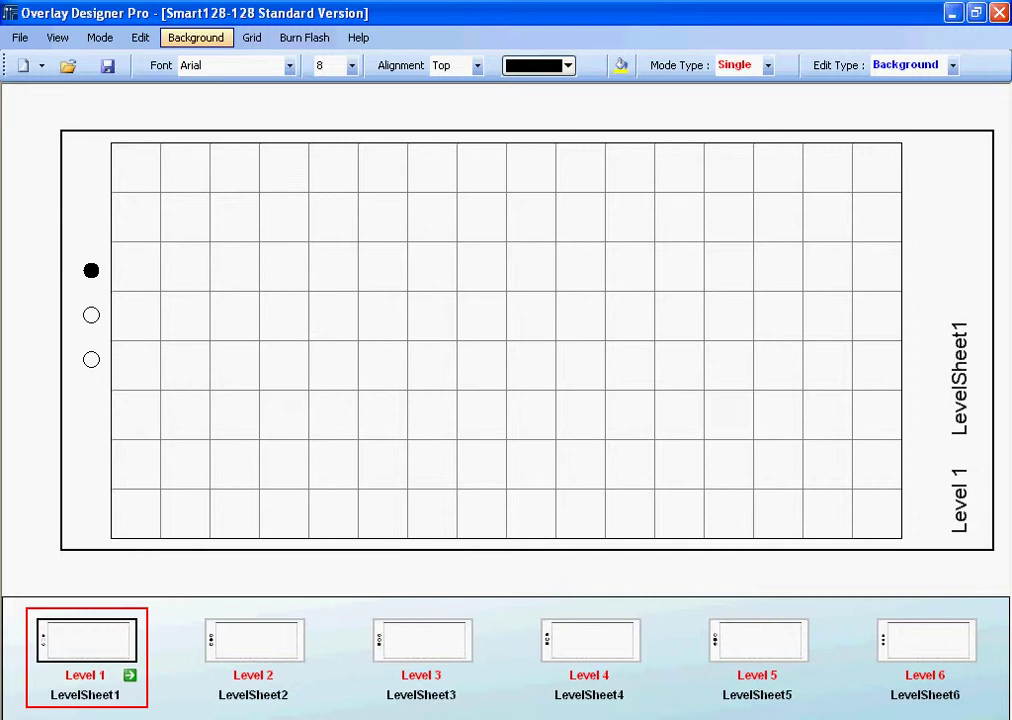
left_click(196, 38)
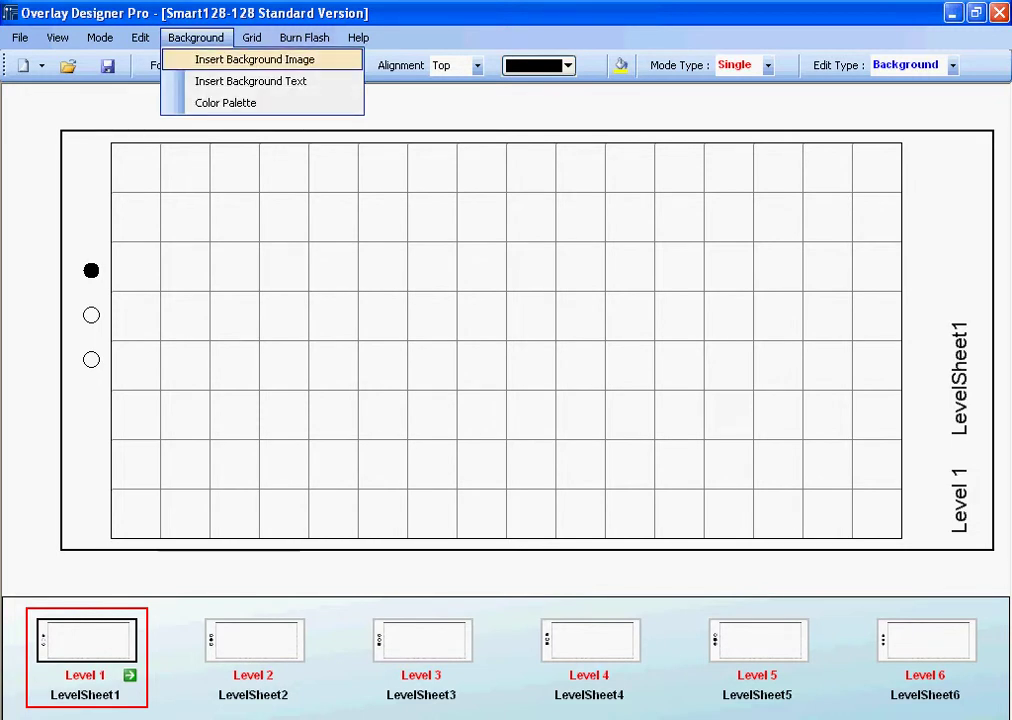
key("Return")
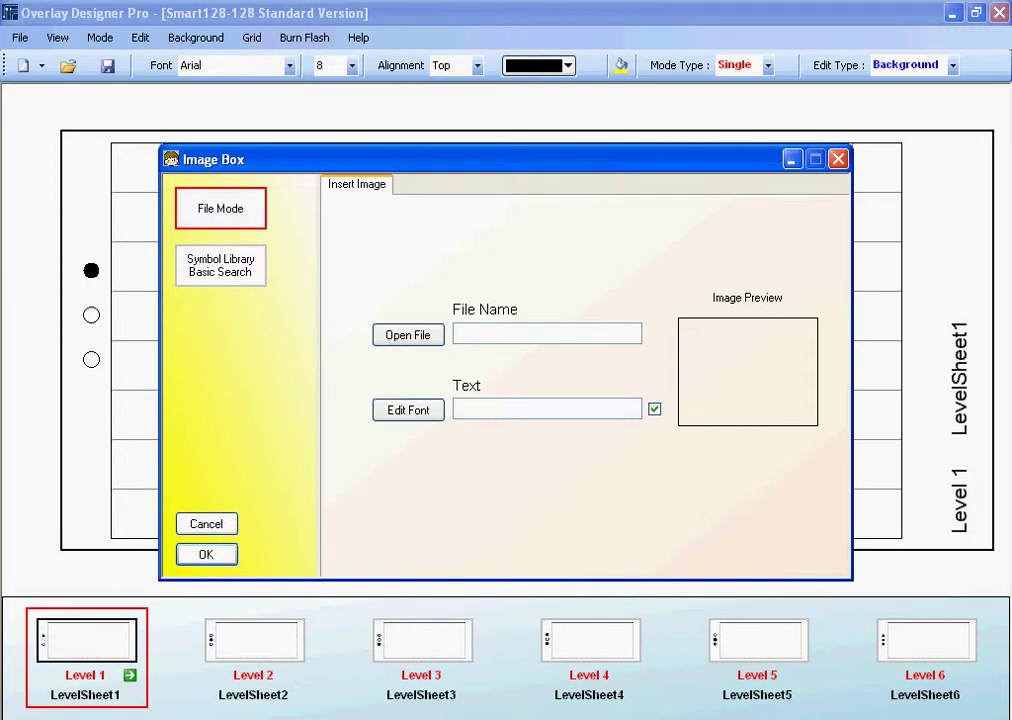
left_click(220, 266)
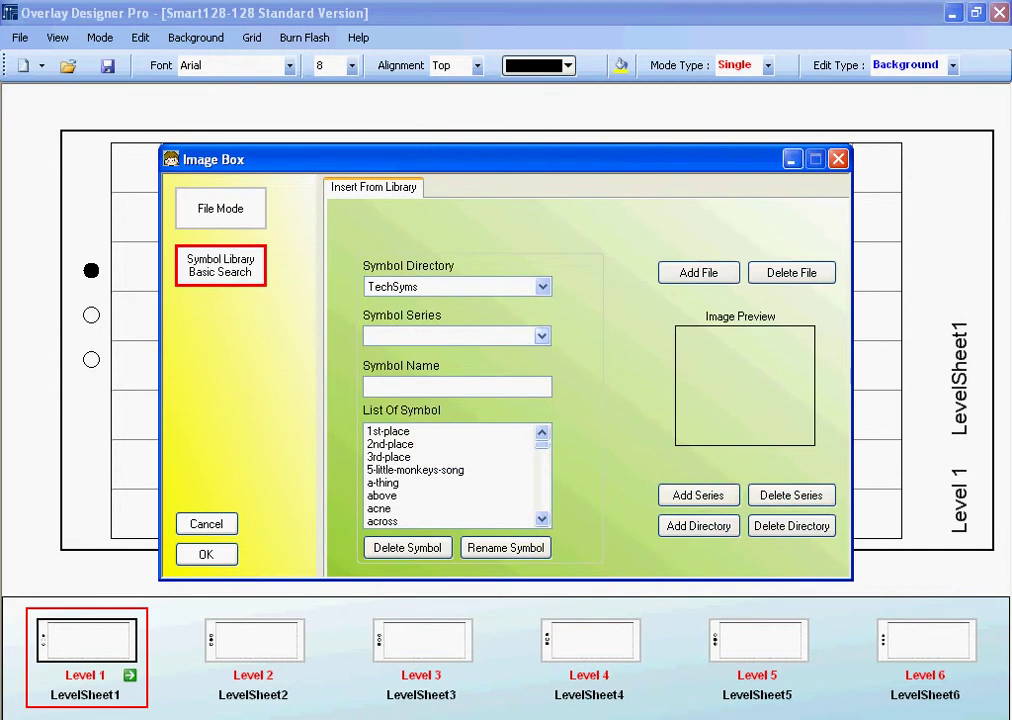
type("hou")
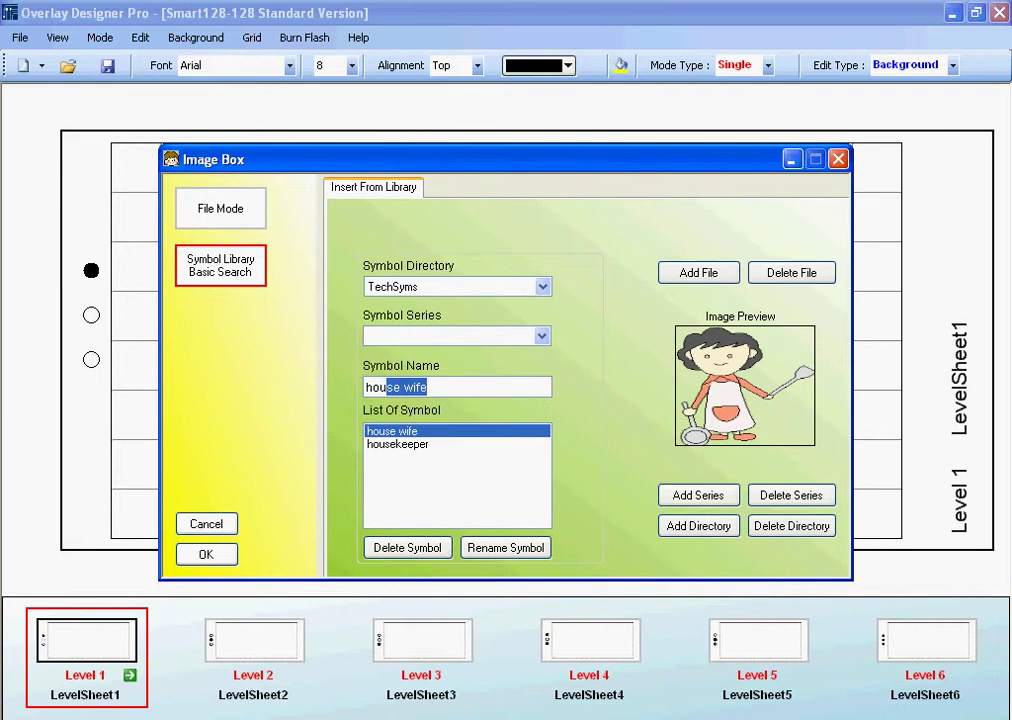
key("BackSpace")
key("BackSpace")
key("BackSpace")
key("BackSpace")
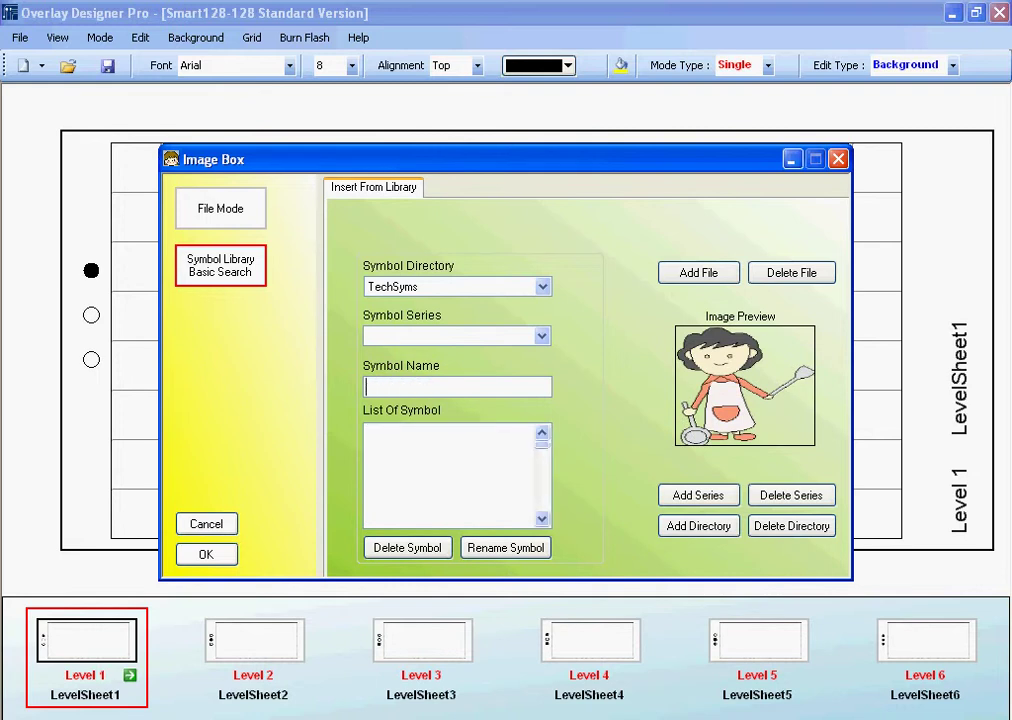
Step: Insert the "out" symbol from TechSyms as the background image and enlarge it to cover the grid's full height, centred
type("out")
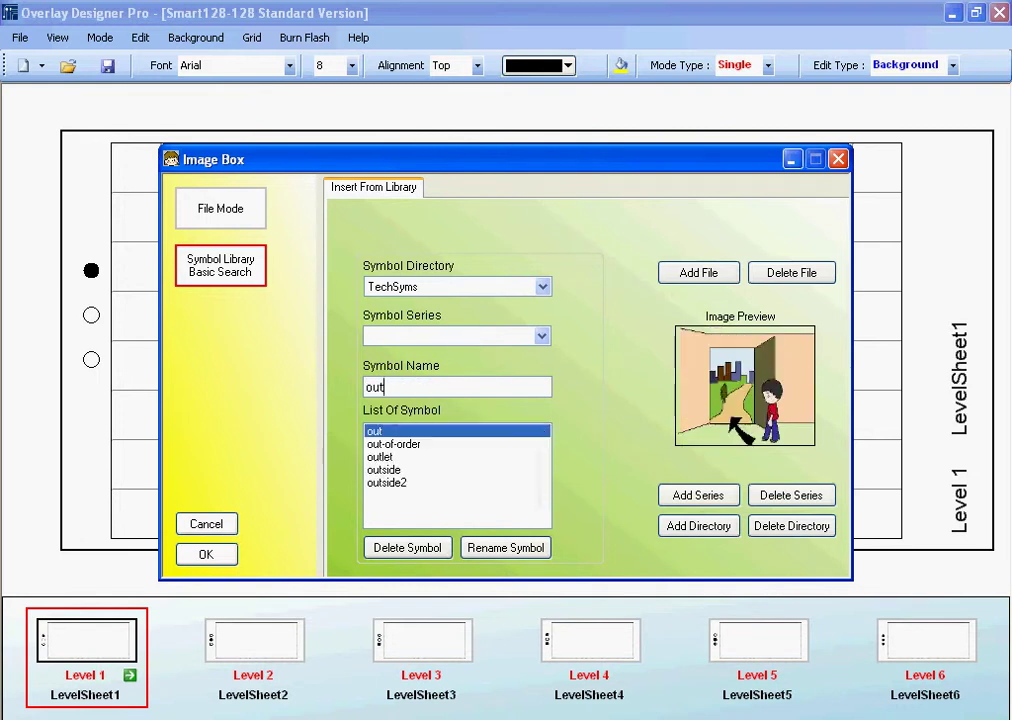
left_click(384, 470)
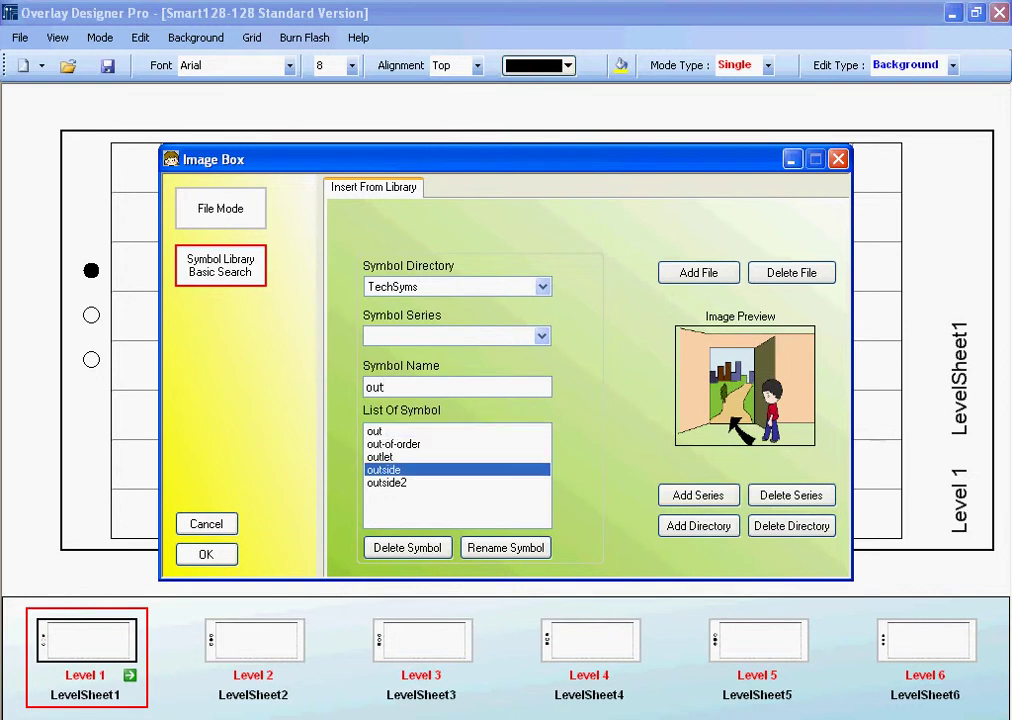
left_click(386, 483)
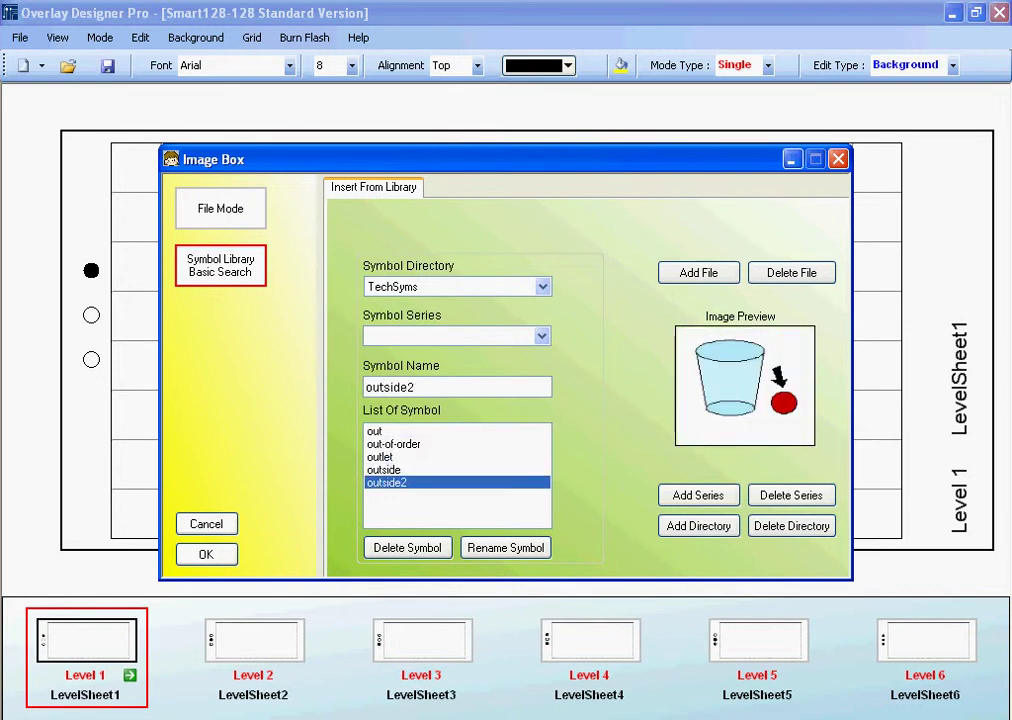
left_click(380, 457)
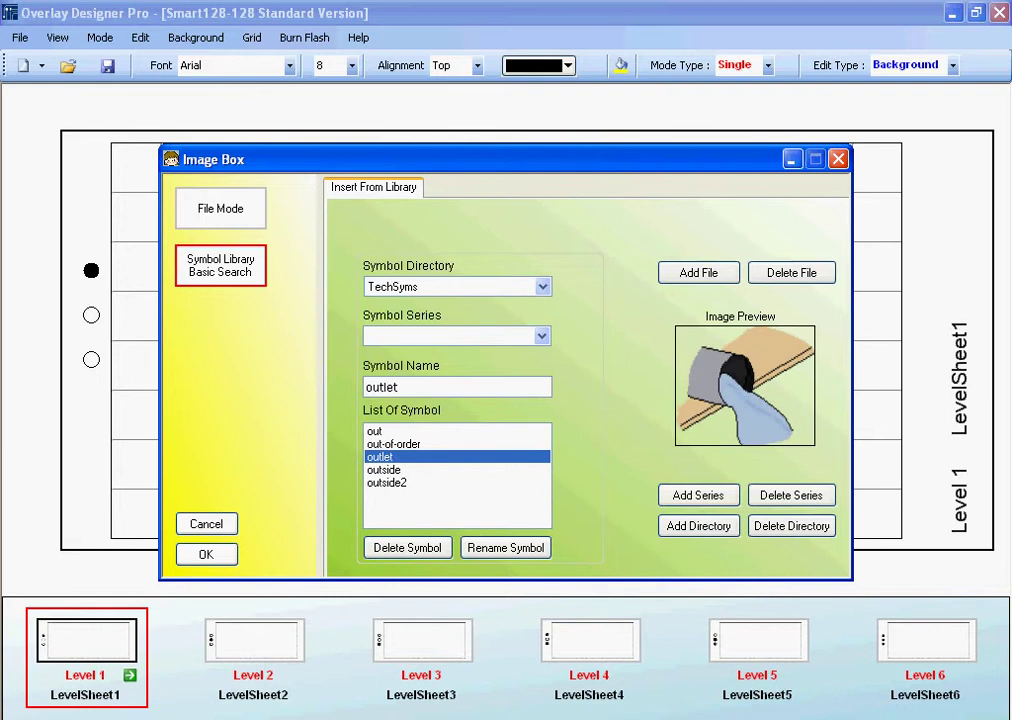
left_click(393, 444)
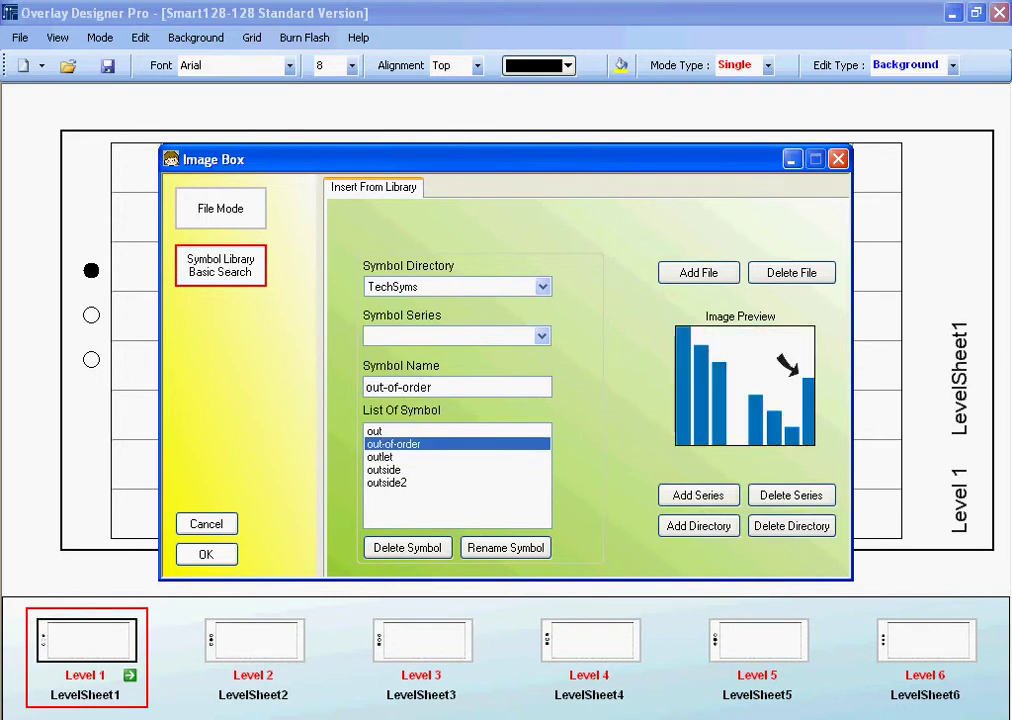
left_click(375, 431)
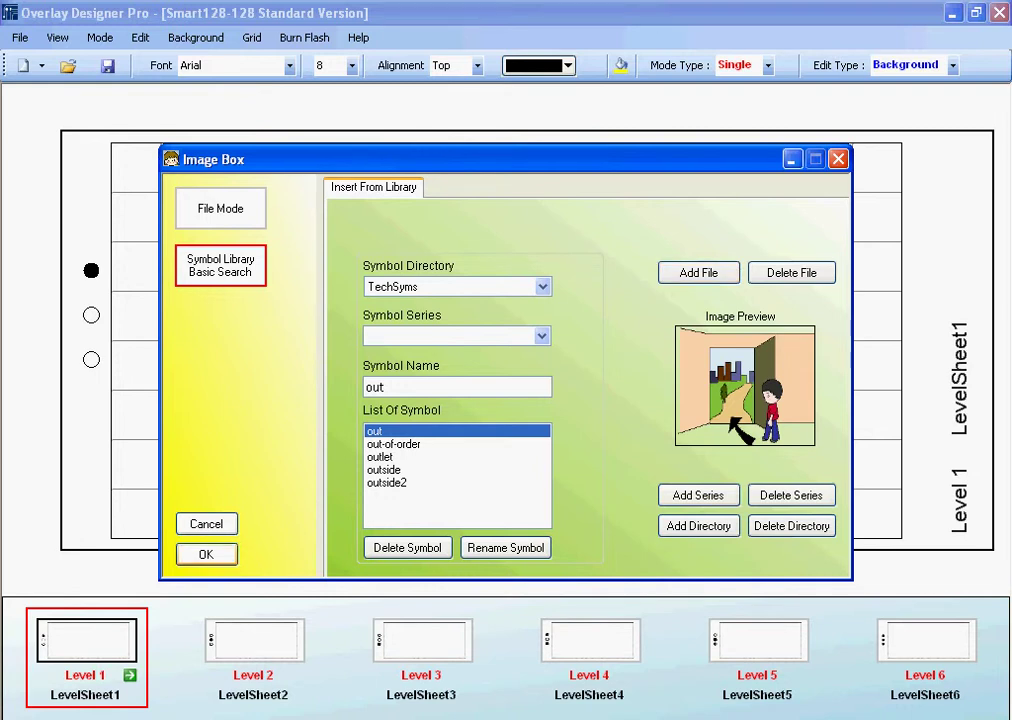
key("Return")
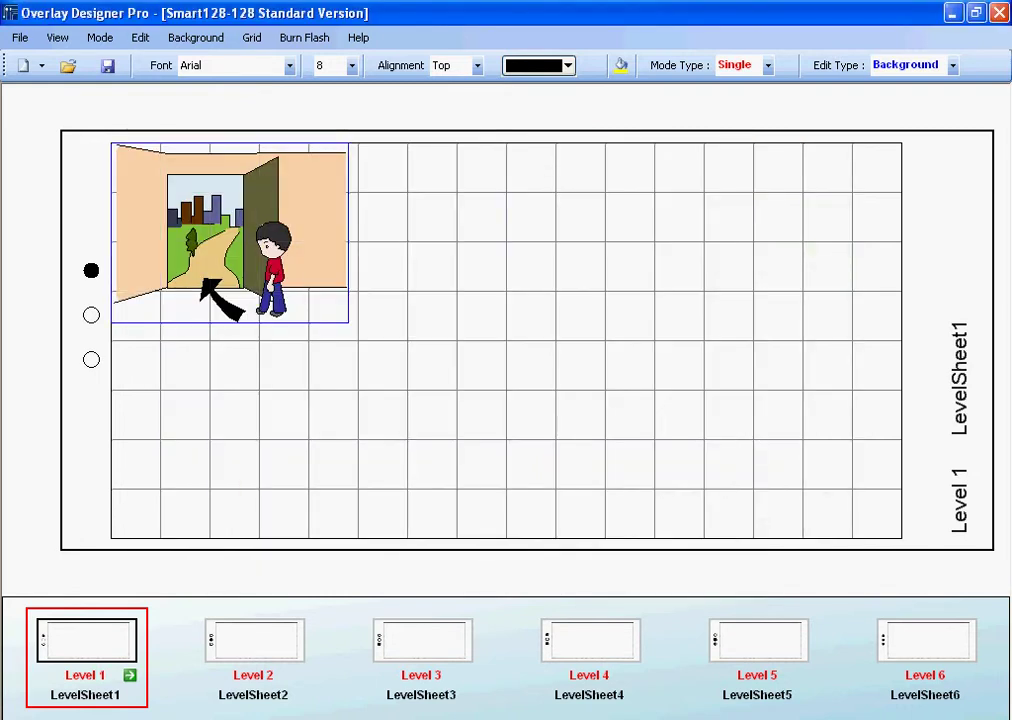
left_click_drag(348, 322, 660, 560)
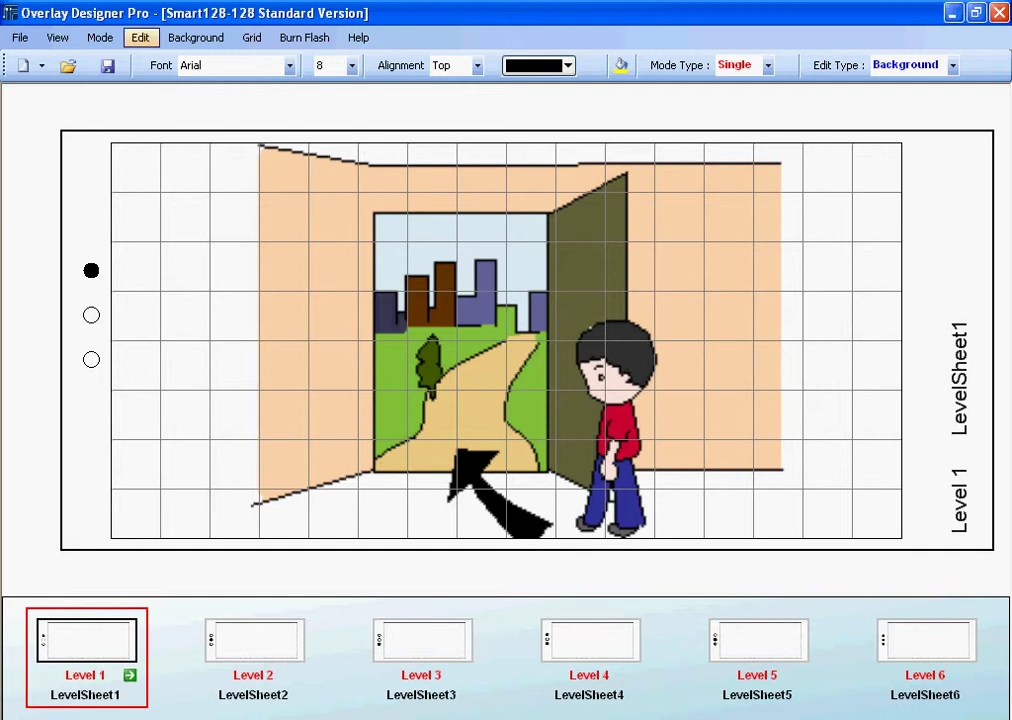
Step: Switch back to cell editing and change the overlay to Group Mode, accepting that all formatting is cleared
left_click(140, 37)
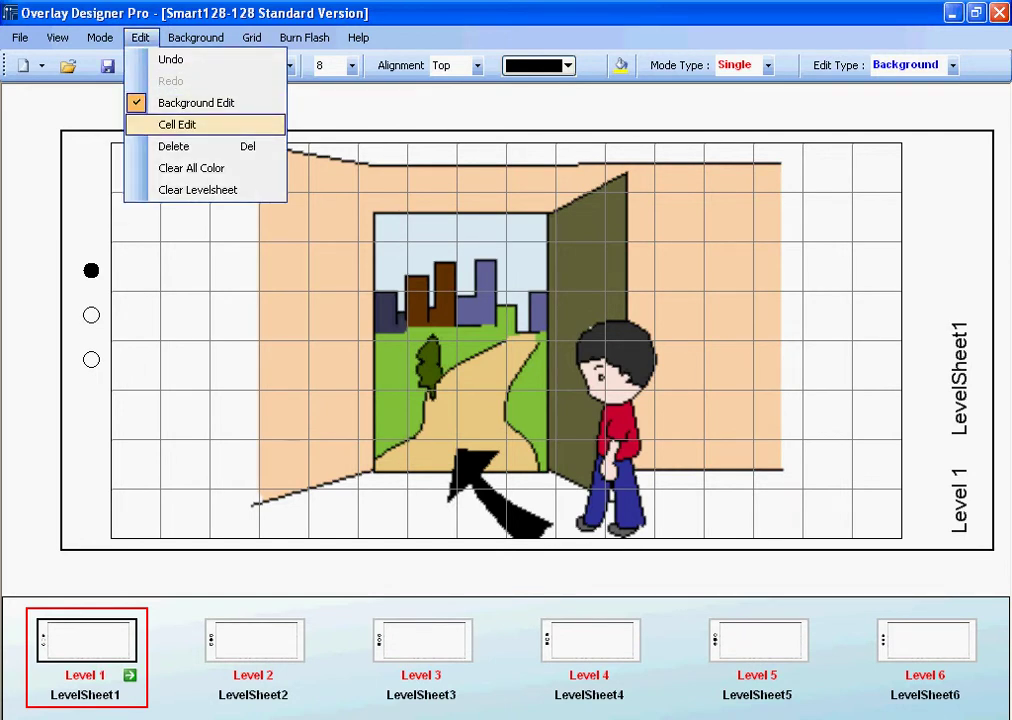
left_click(177, 124)
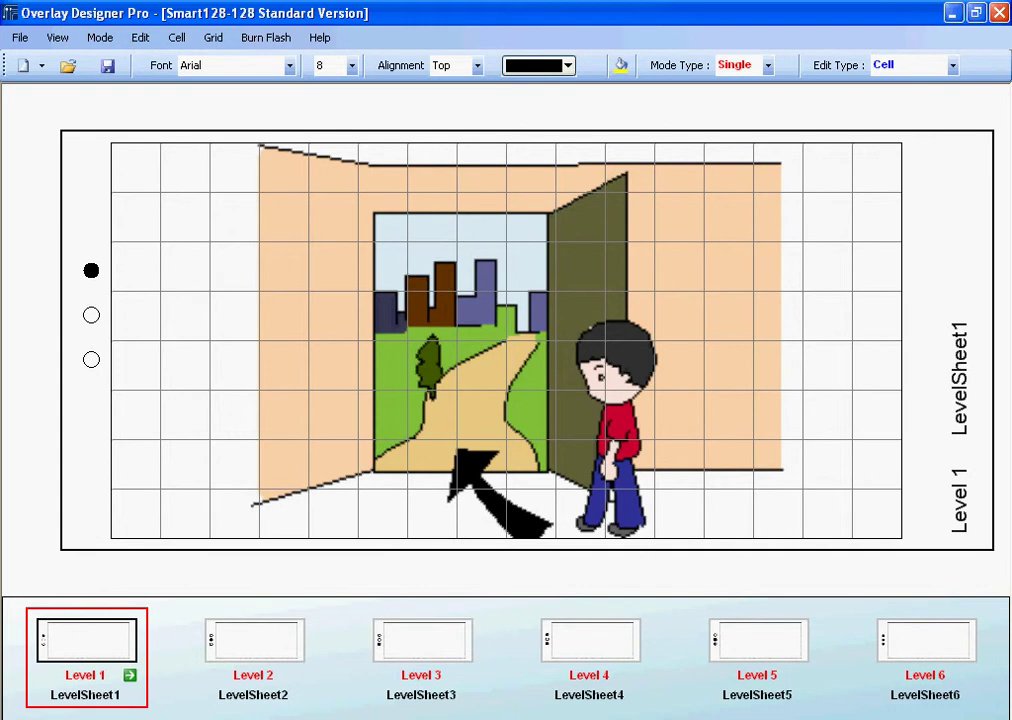
left_click(100, 37)
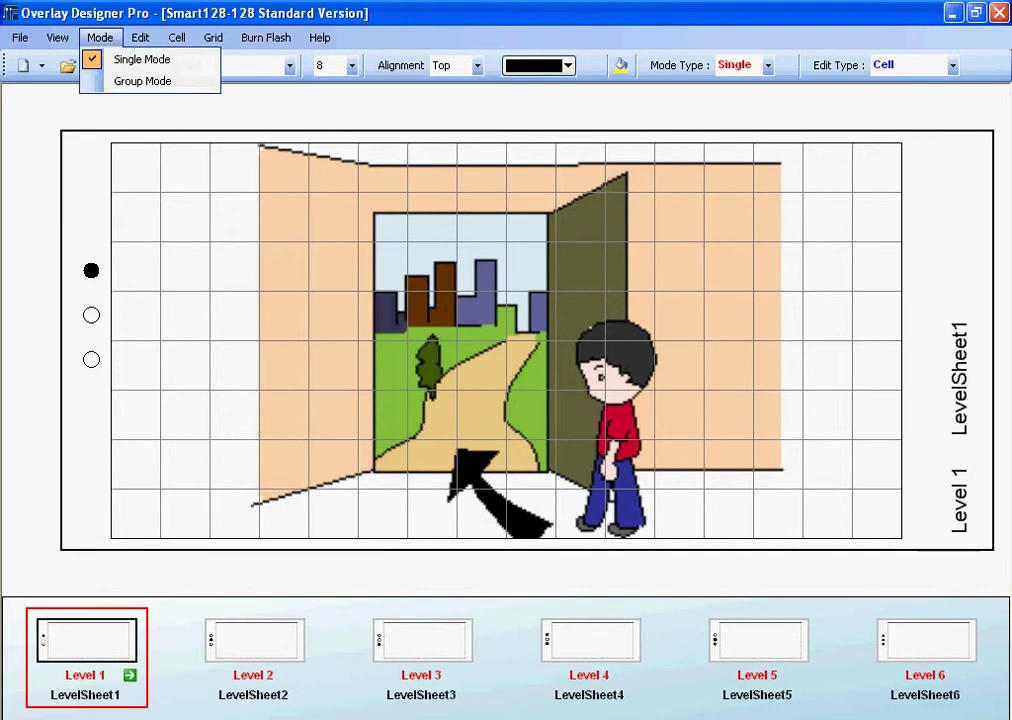
left_click(142, 81)
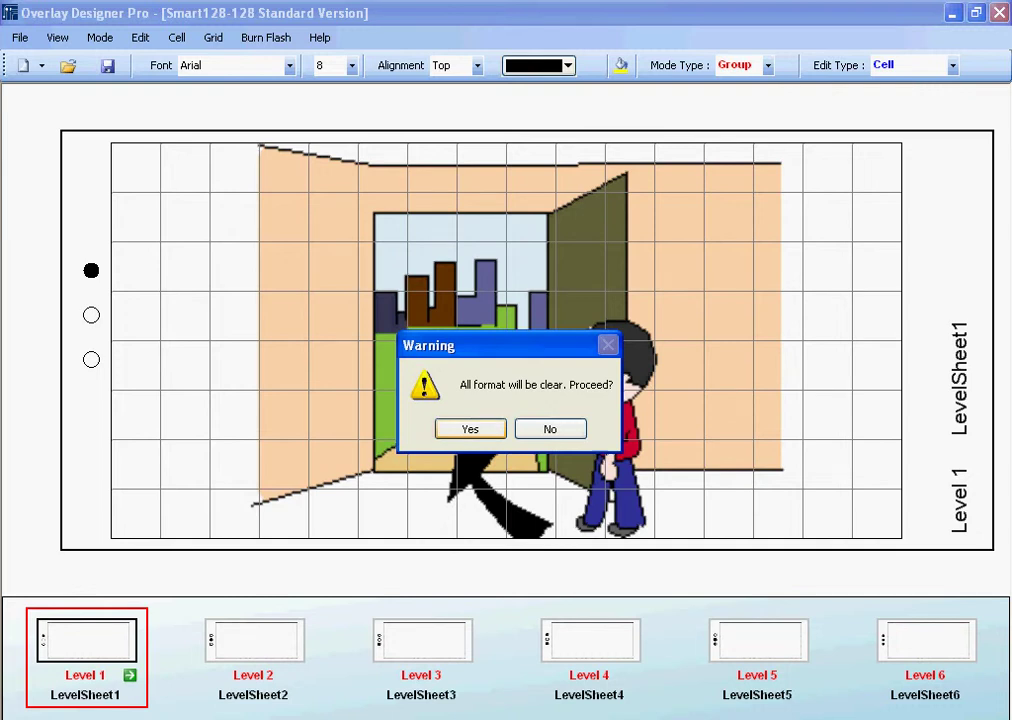
key("Return")
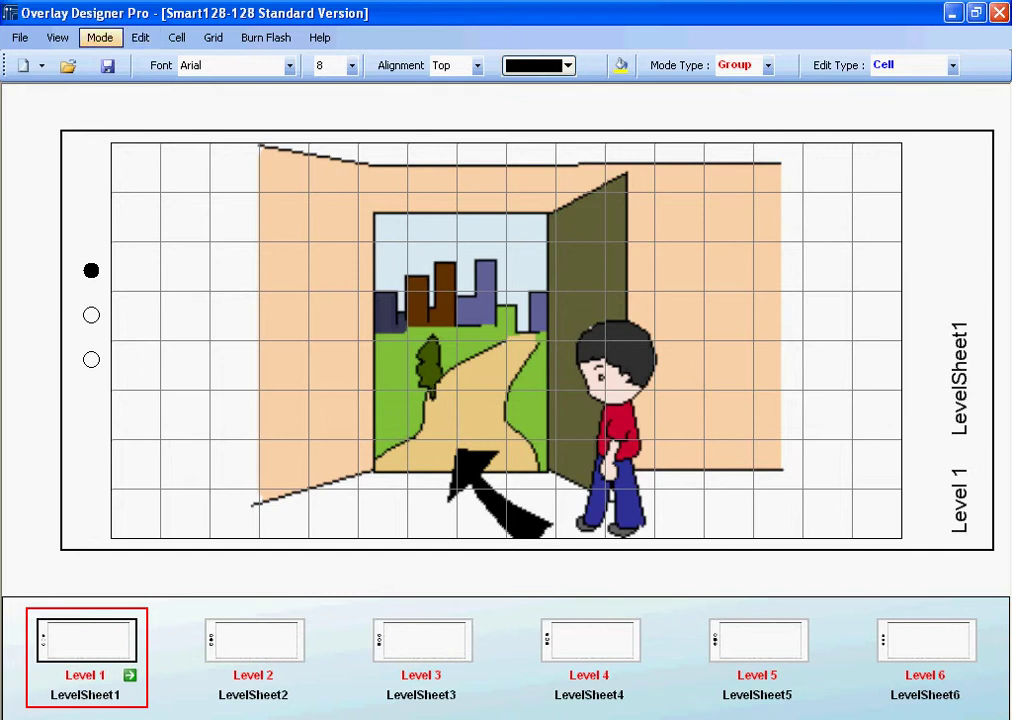
Step: Add a cell group covering the block of cells two wide and five high around the boy, and confirm it
left_click(100, 37)
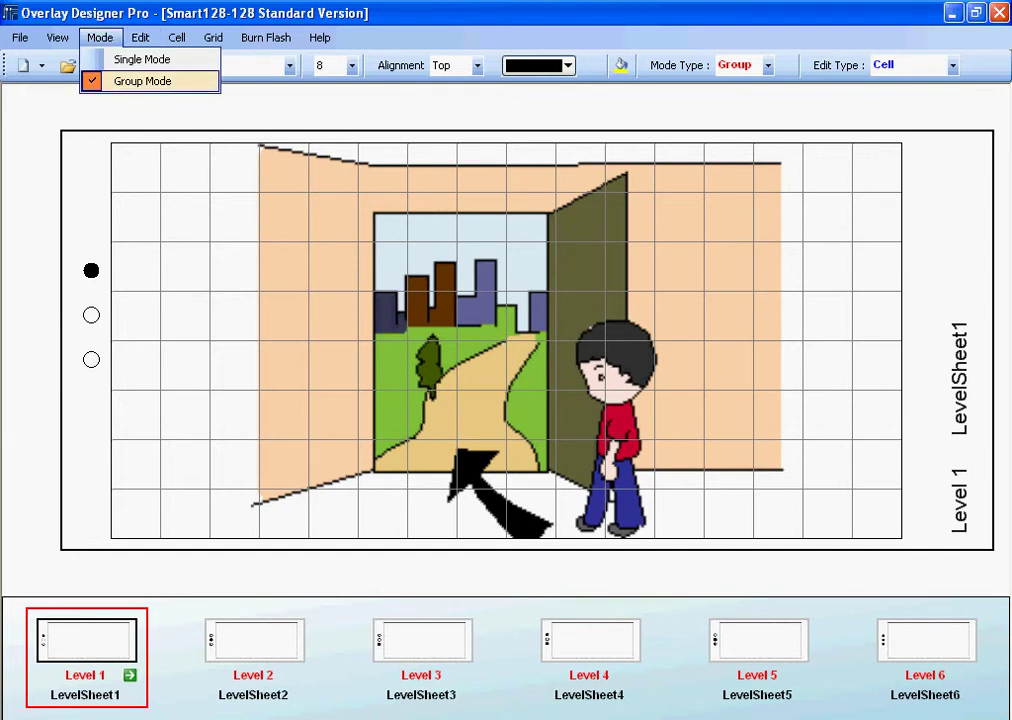
mouse_move(177, 38)
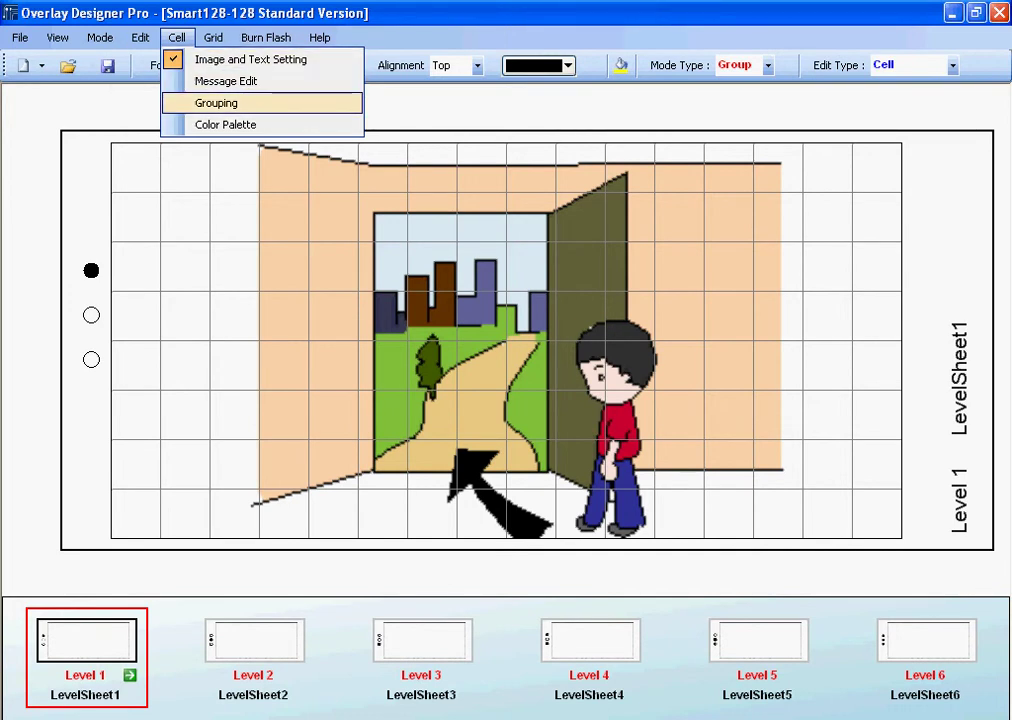
left_click(216, 103)
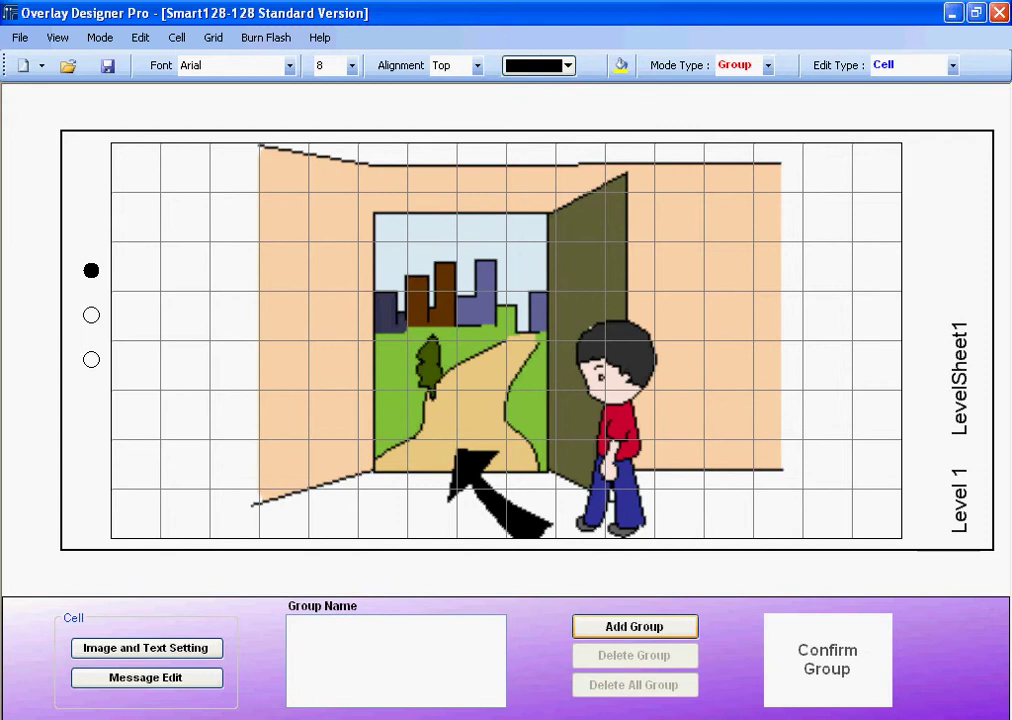
left_click(634, 626)
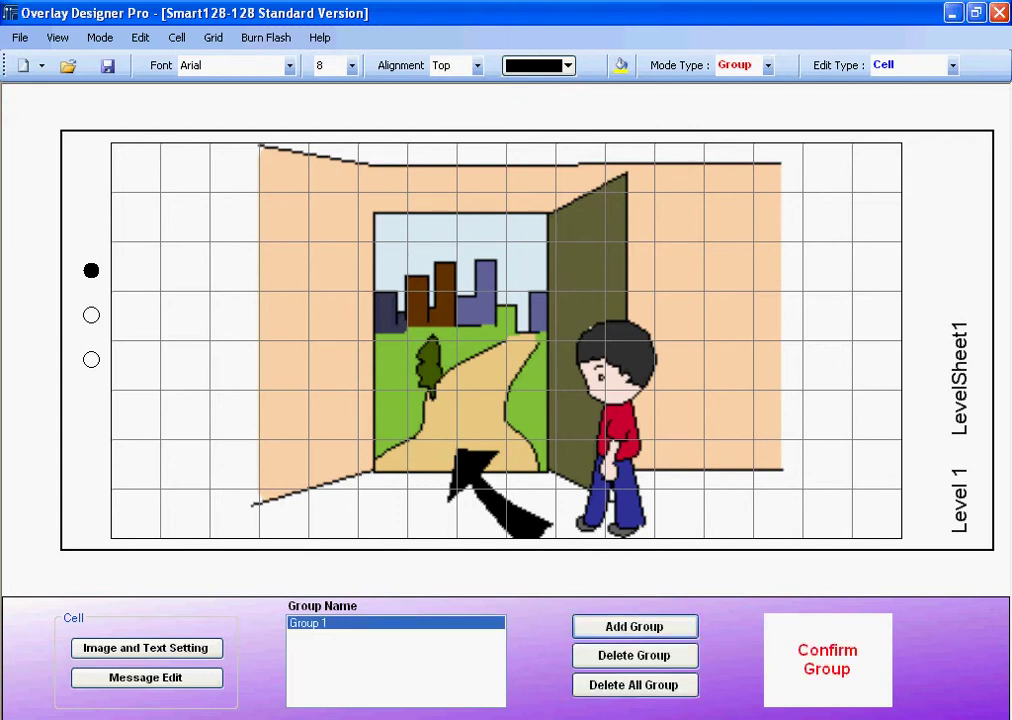
left_click_drag(580, 316, 630, 415)
left_click(630, 316)
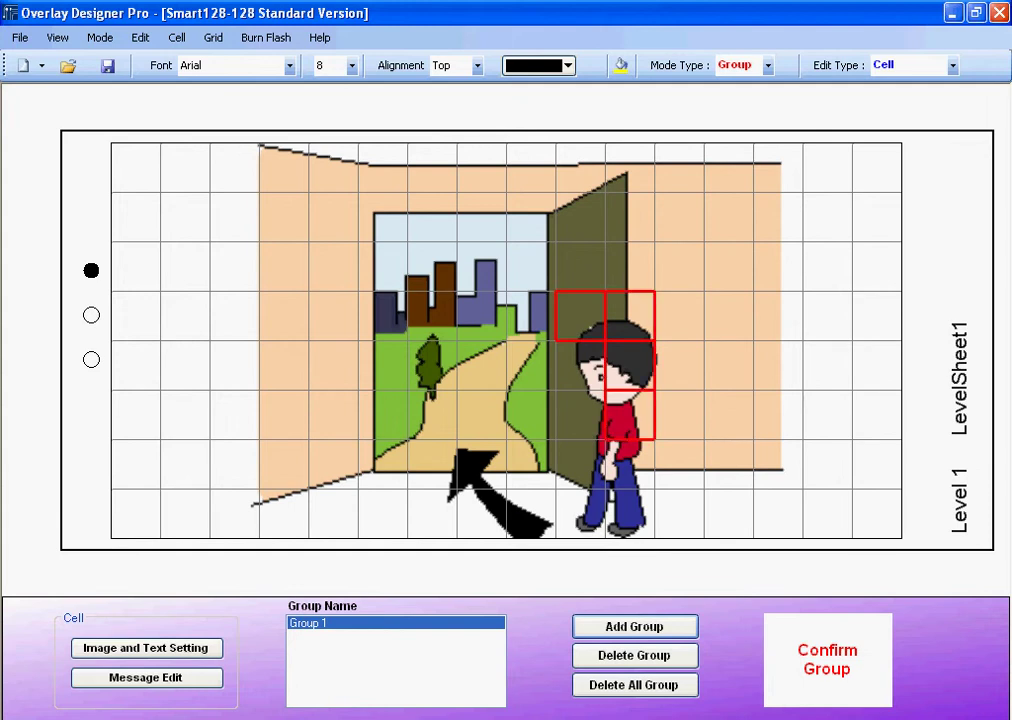
left_click_drag(580, 365, 630, 514)
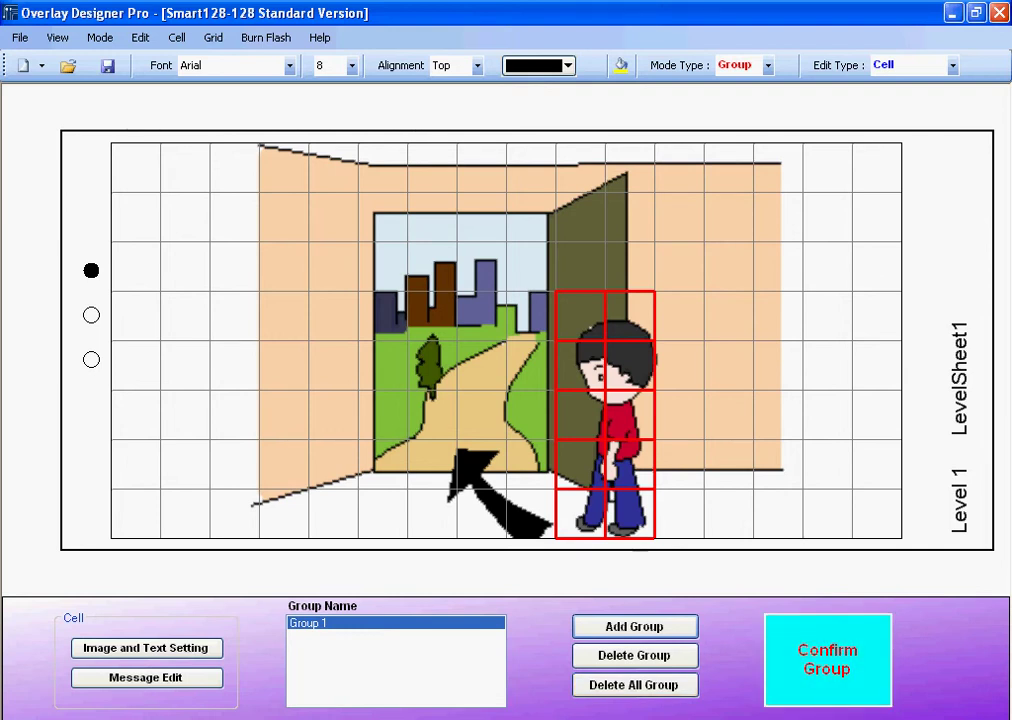
left_click(828, 660)
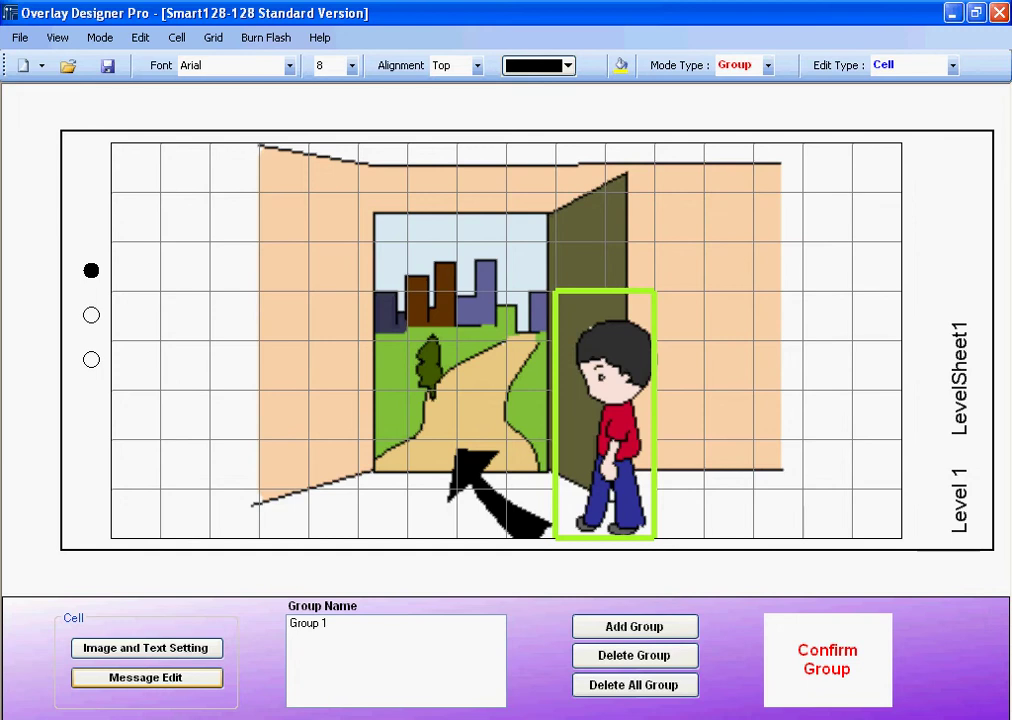
Step: Record a message named "i want to go outside" for the boy's cell group and play it from the overlay
left_click(147, 678)
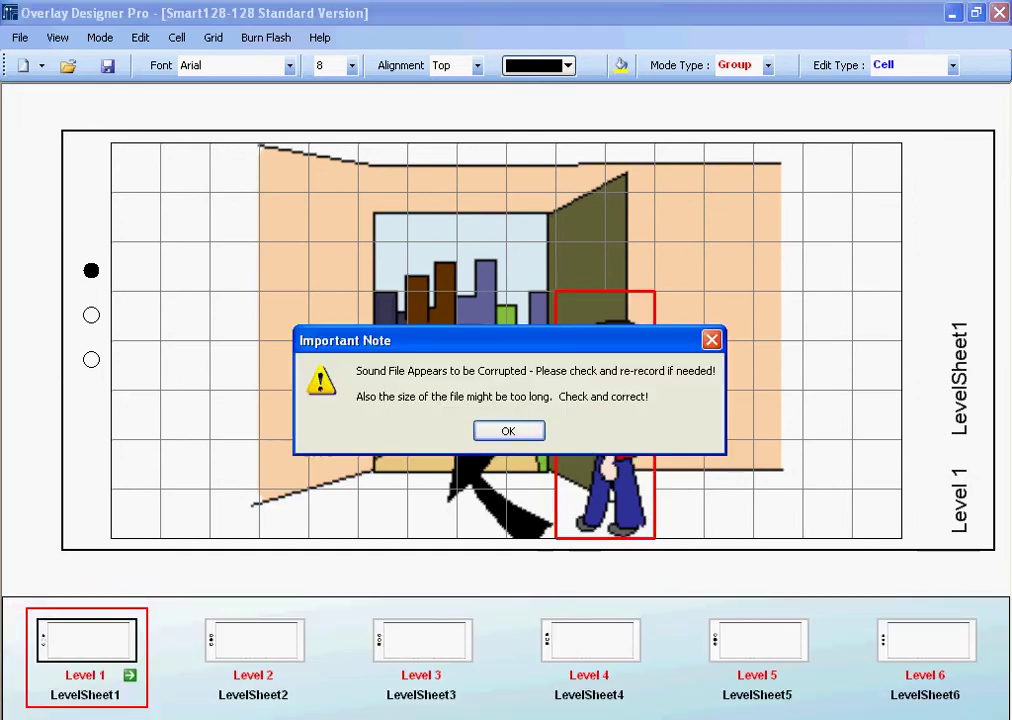
key("Return")
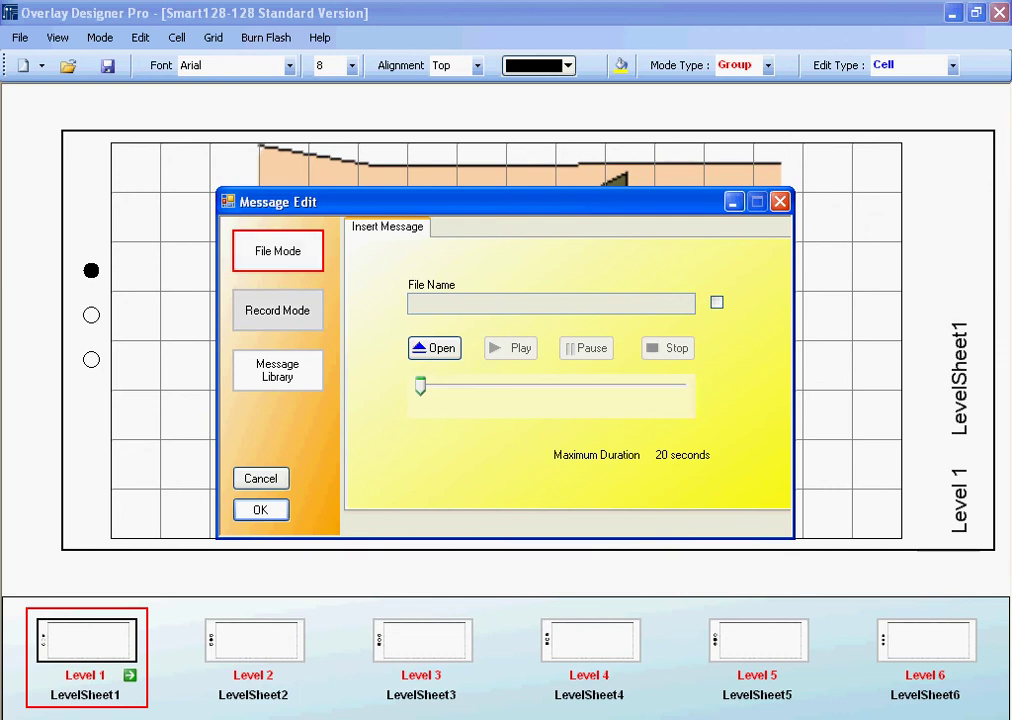
left_click(277, 310)
double_click(458, 287)
type("i")
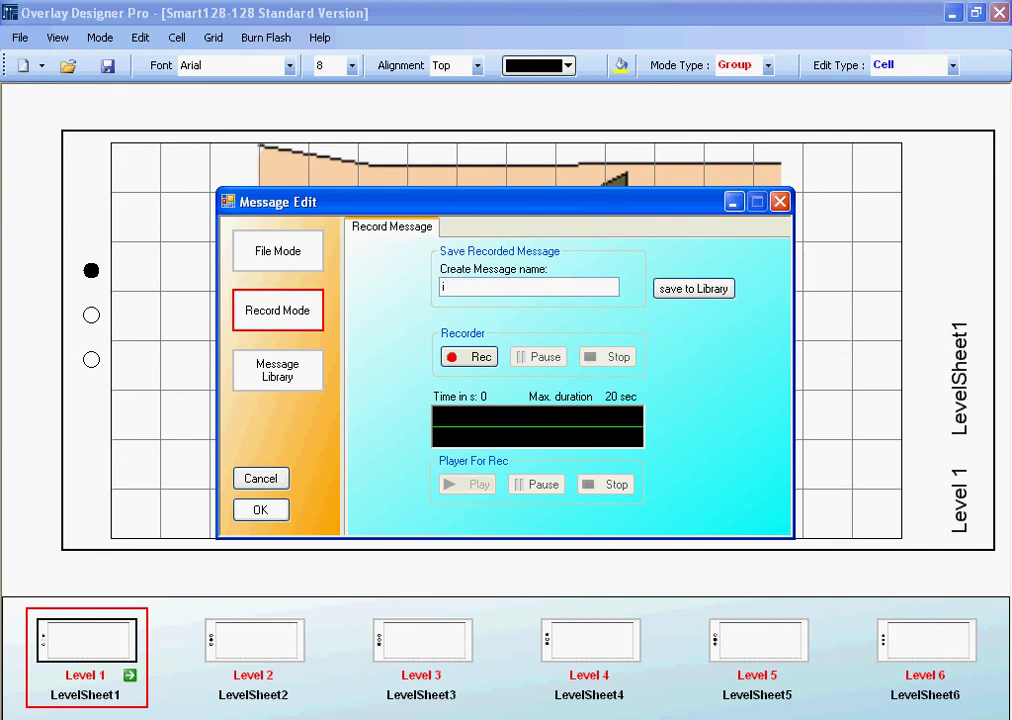
type(" wsnt to")
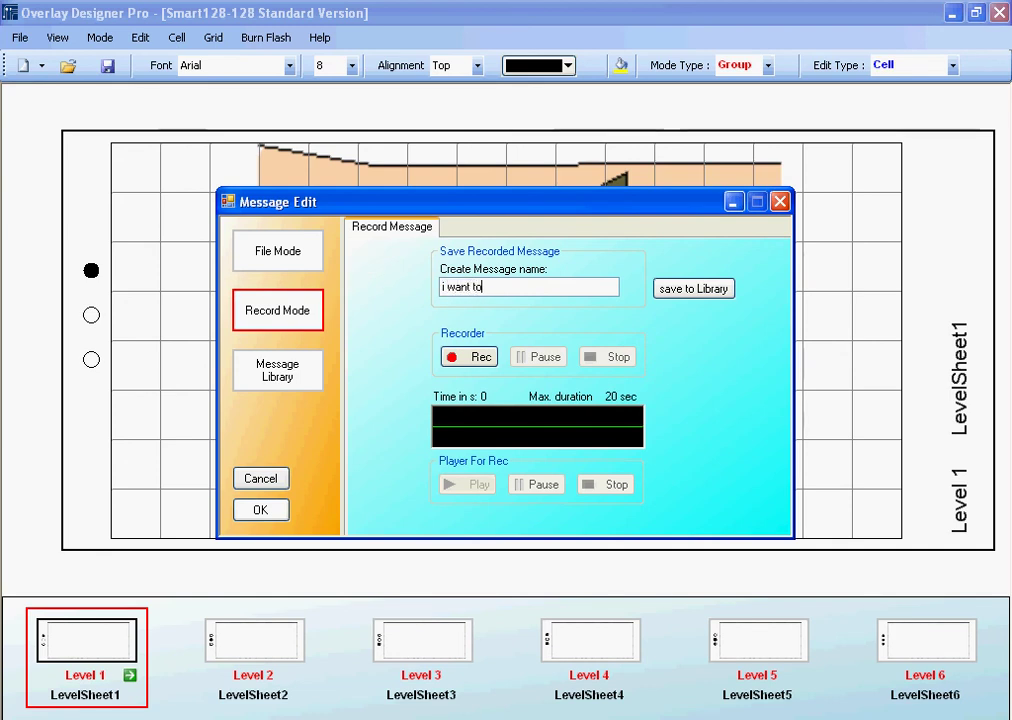
type(" go outside")
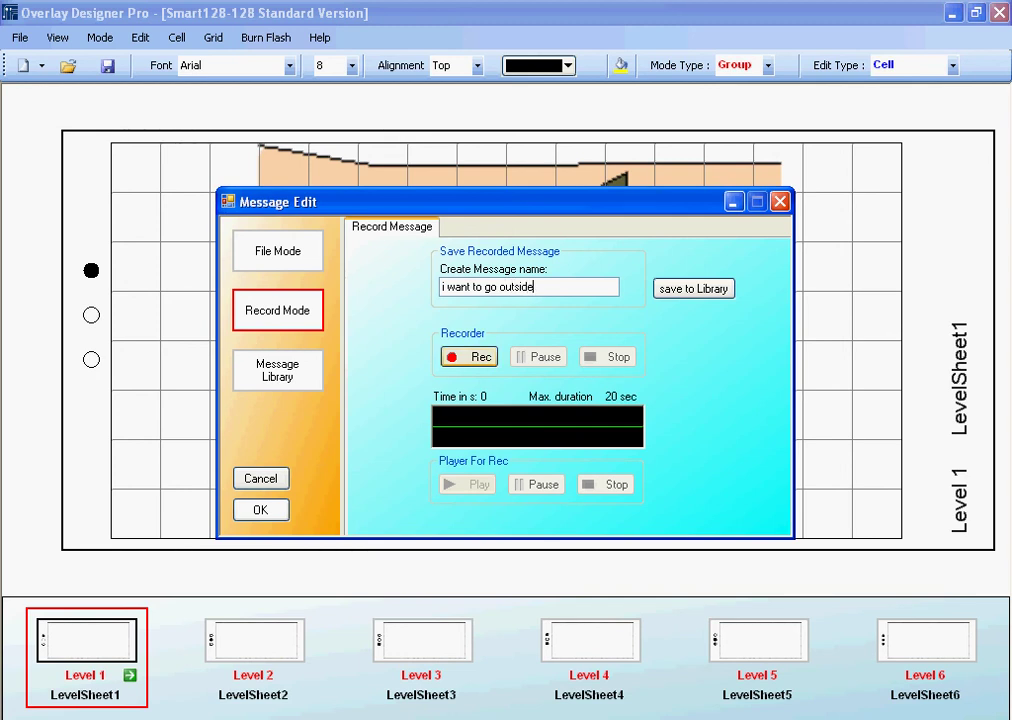
left_click(469, 357)
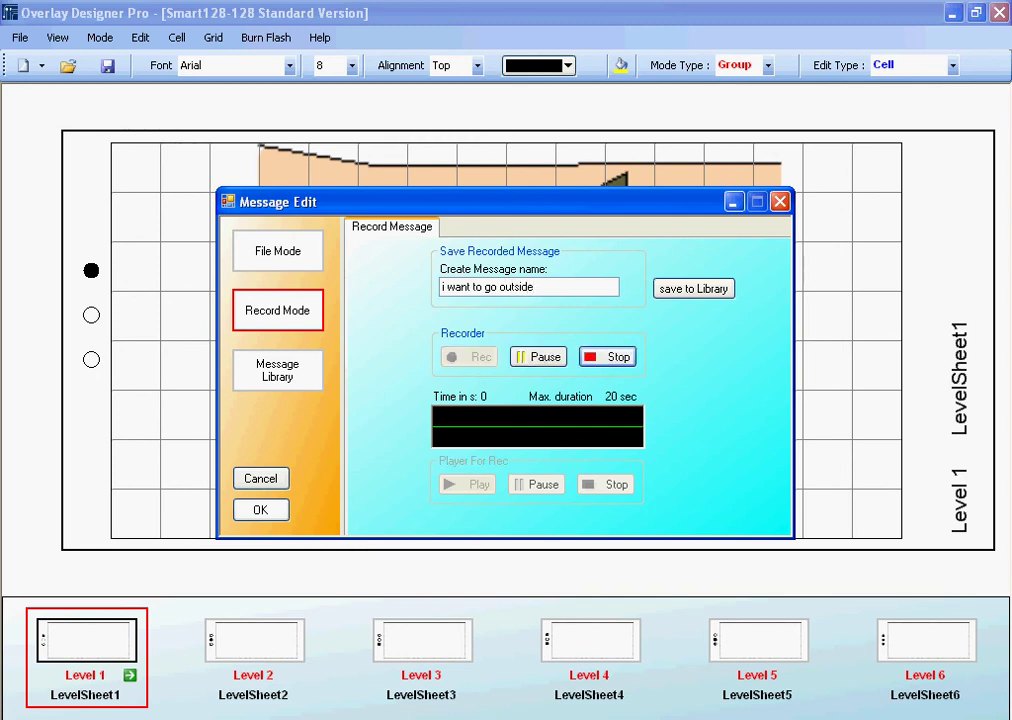
left_click(608, 357)
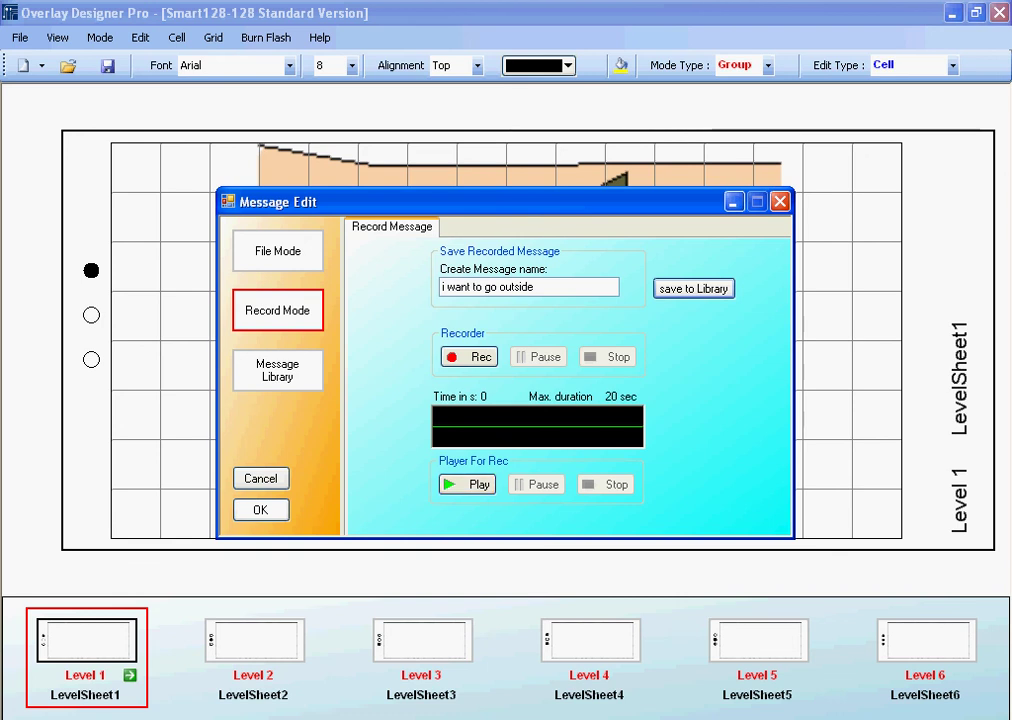
left_click(261, 510)
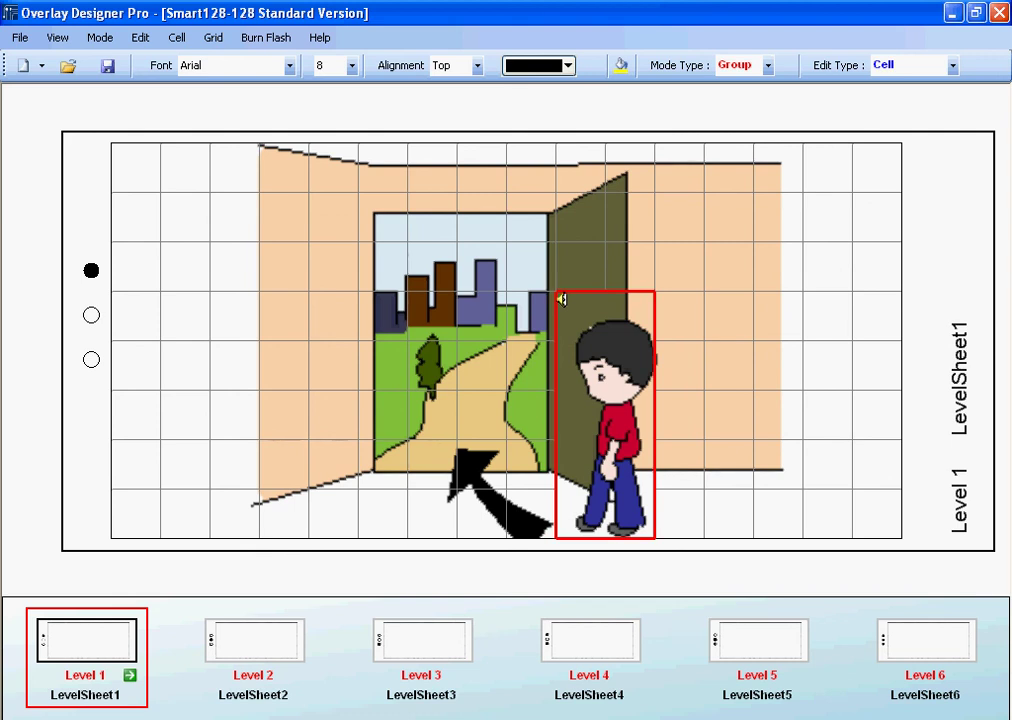
left_click(561, 299)
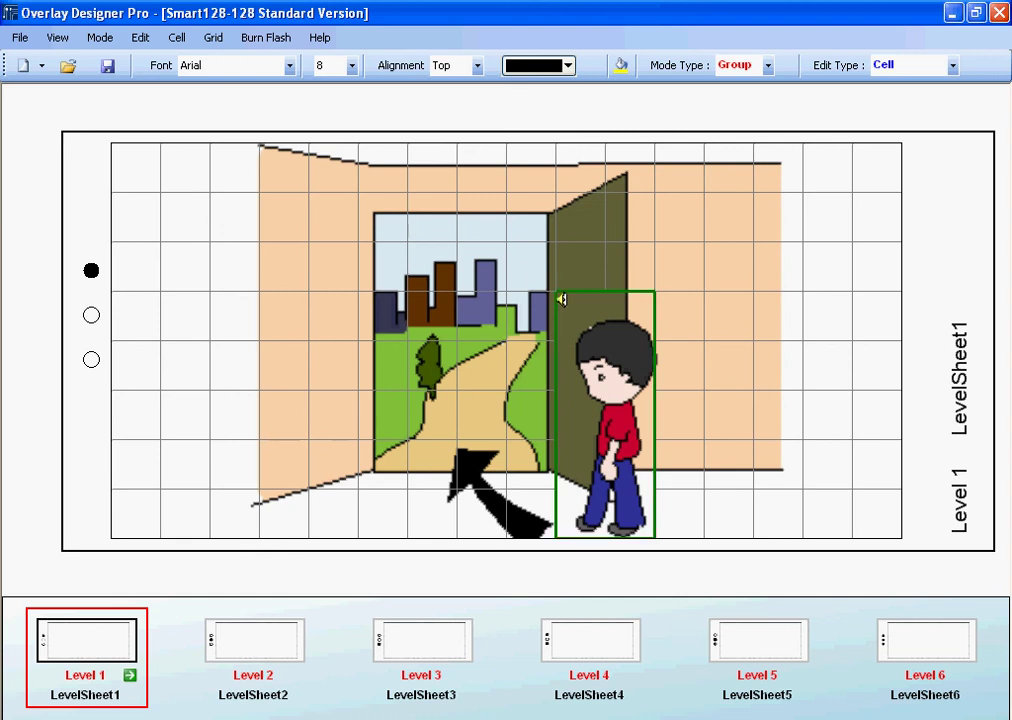